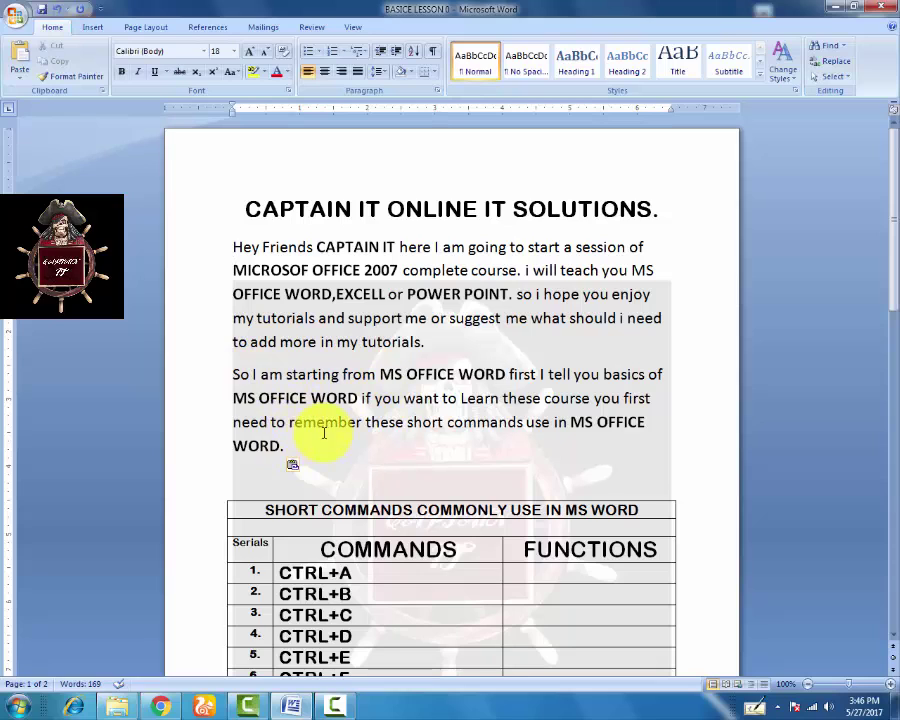
- Fill the CTRL+A cell with 'To select All text.' and start the CTRL+B description
mouse_move(233, 374)
left_mouse_down()
mouse_move(510, 398)
mouse_move(540, 446)
left_mouse_up()
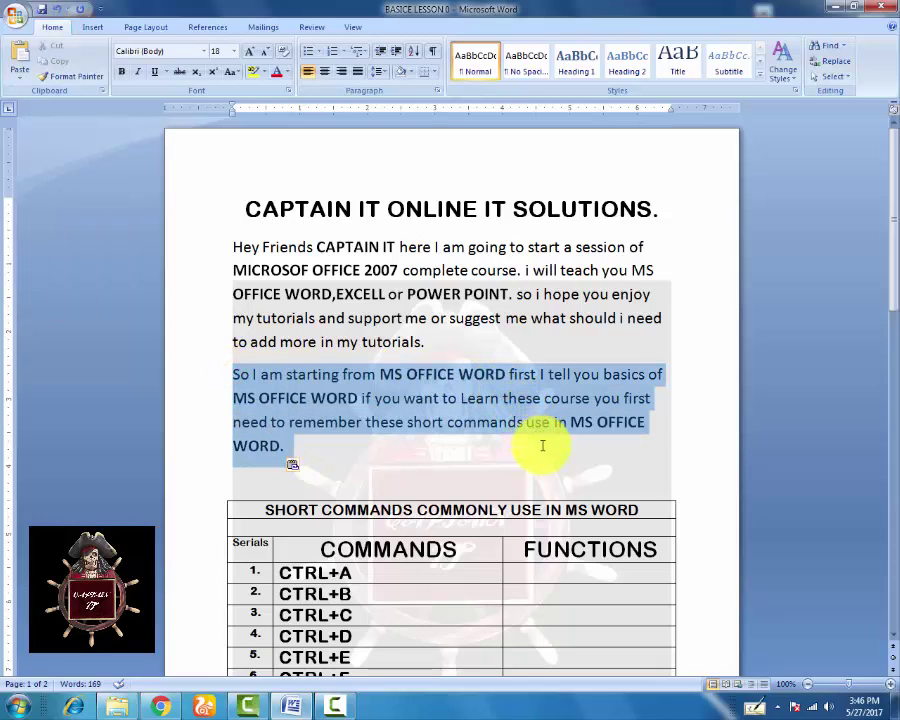
left_click(281, 427)
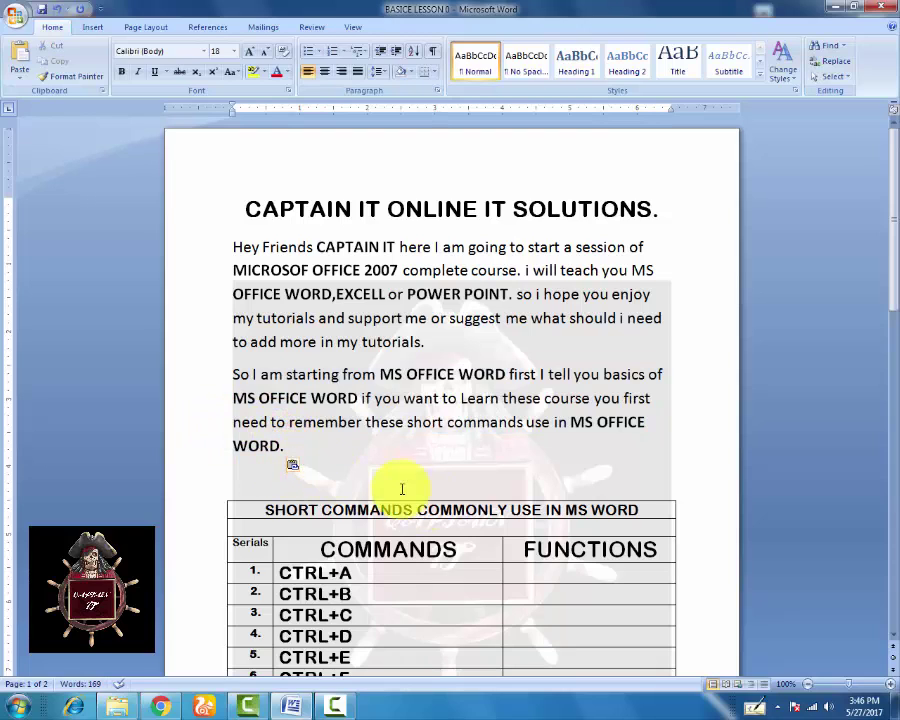
left_click(510, 572)
scroll(596, 464, "down", 3)
type("To")
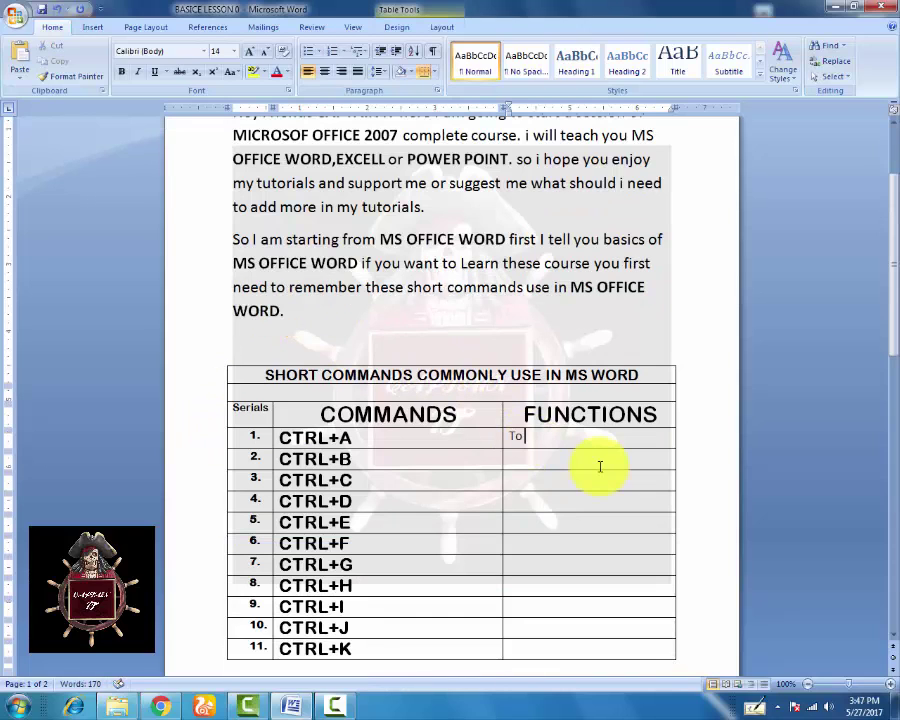
type(" se")
type("lect All")
type(" text.")
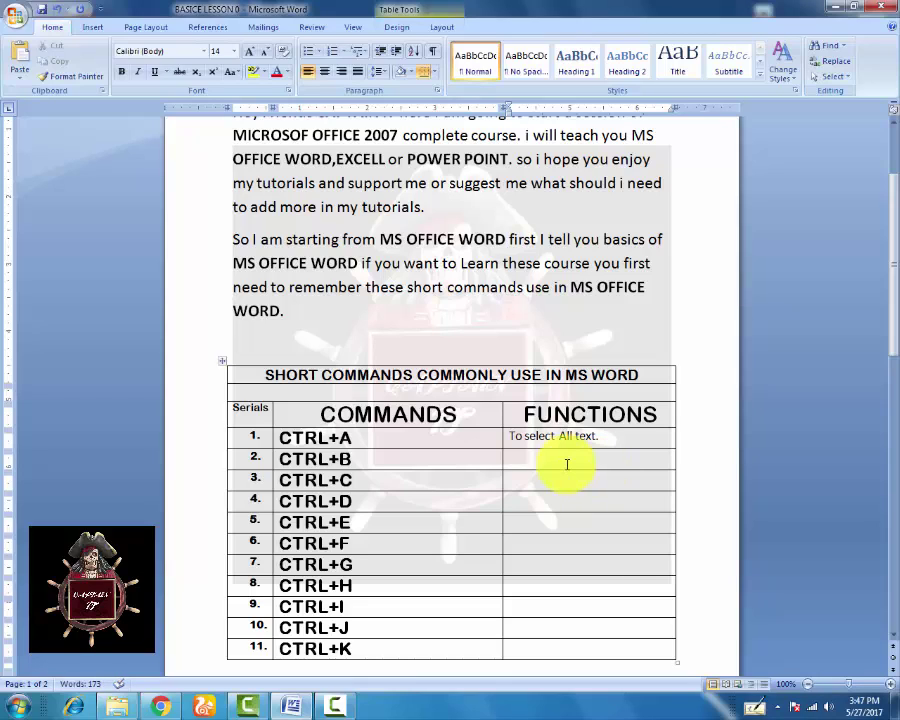
left_click(566, 464)
type("To")
type("selected t")
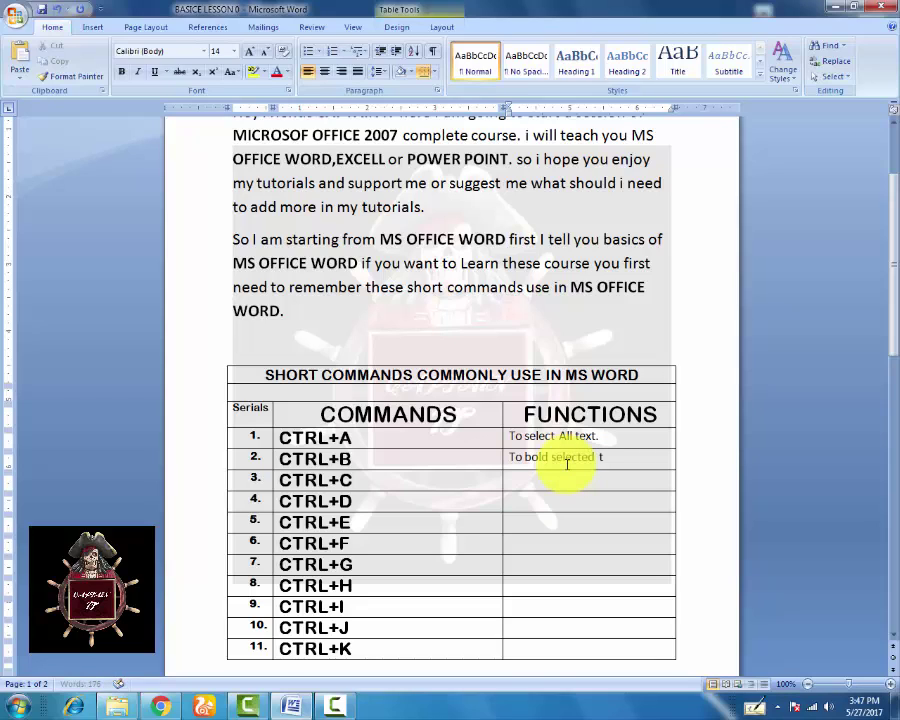
type("ext")
- Describe CTRL+C, CTRL+D and CTRL+E as copying text, changing font style and centre alignment
key("Tab")
key("Tab")
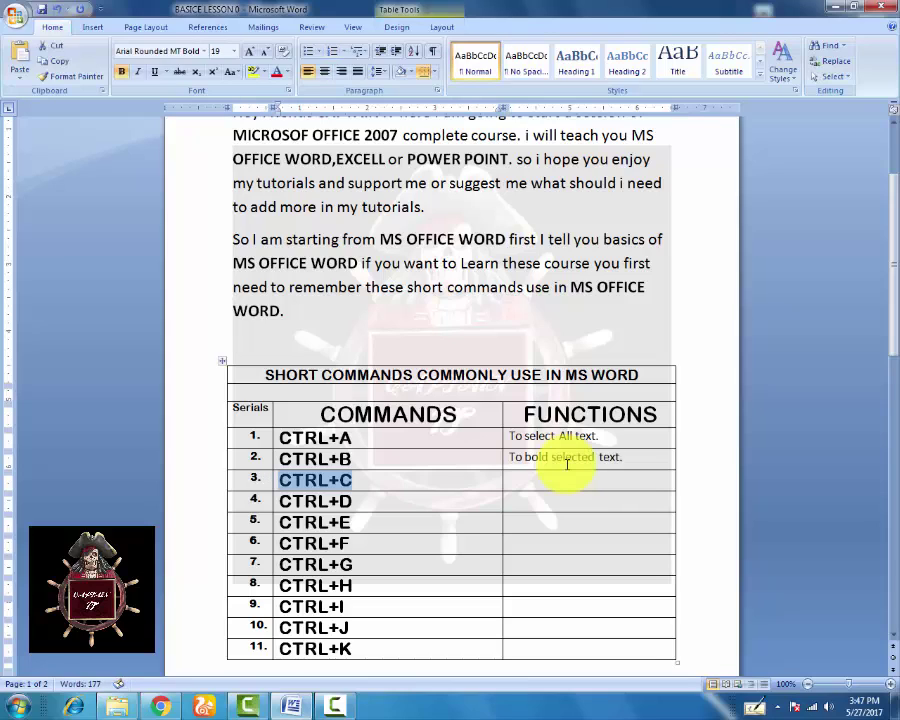
key("Tab")
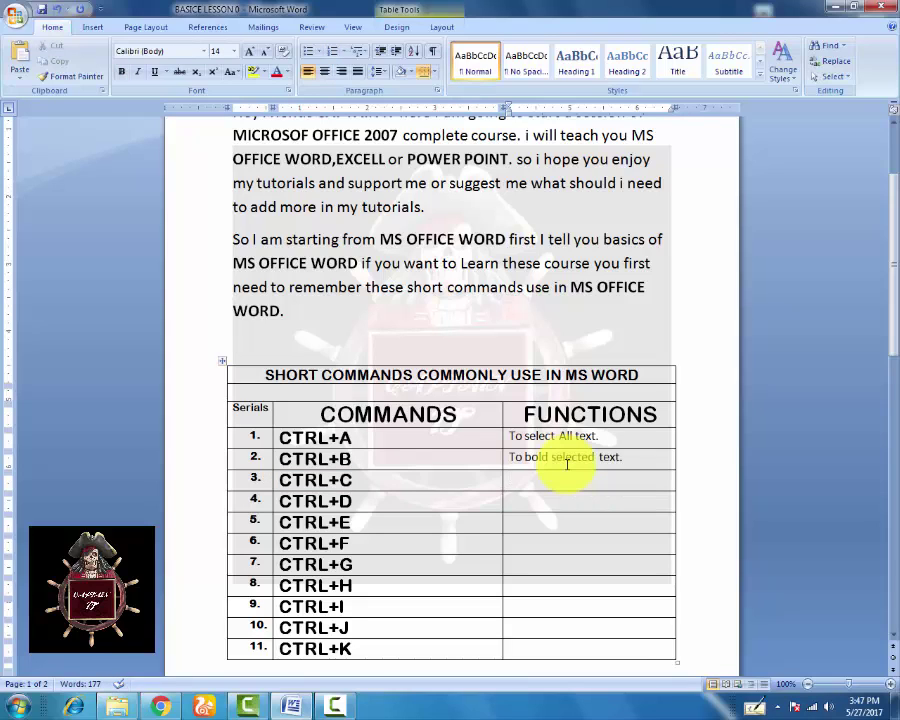
type("To")
type(" copy")
type(" any text")
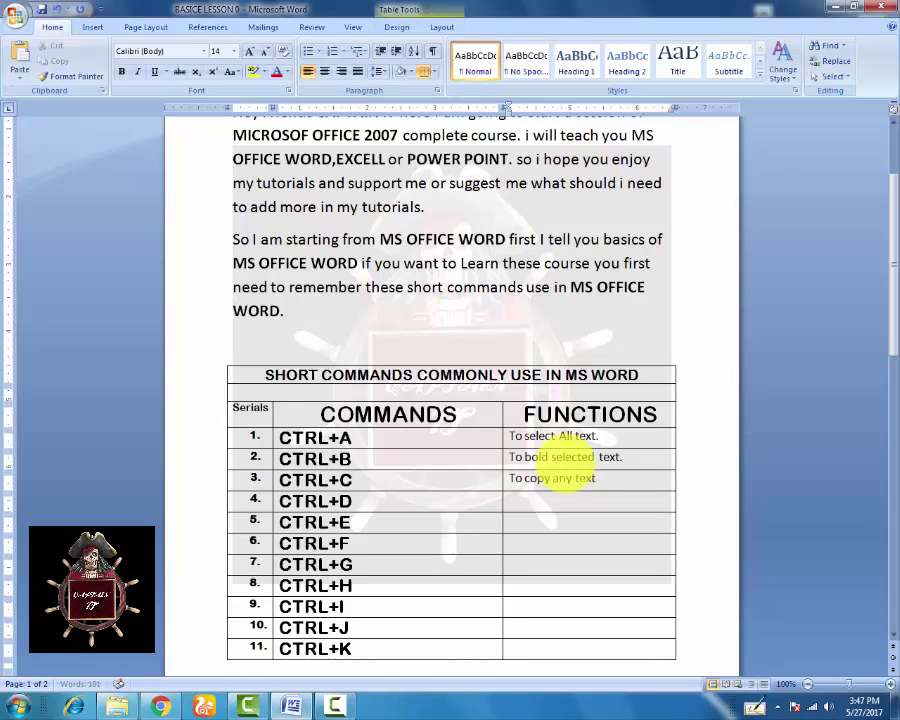
type(".")
key("Tab")
key("Tab")
key("Tab")
type("To ")
type("change font")
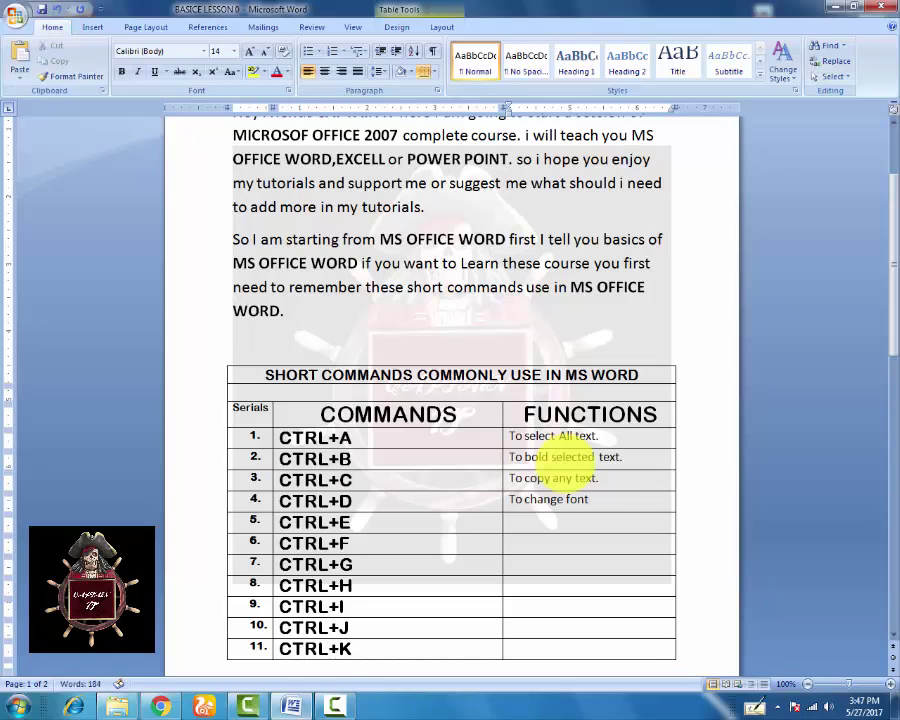
type(" style")
type(".")
key("Tab")
key("Tab")
key("Tab")
type("Set Alig")
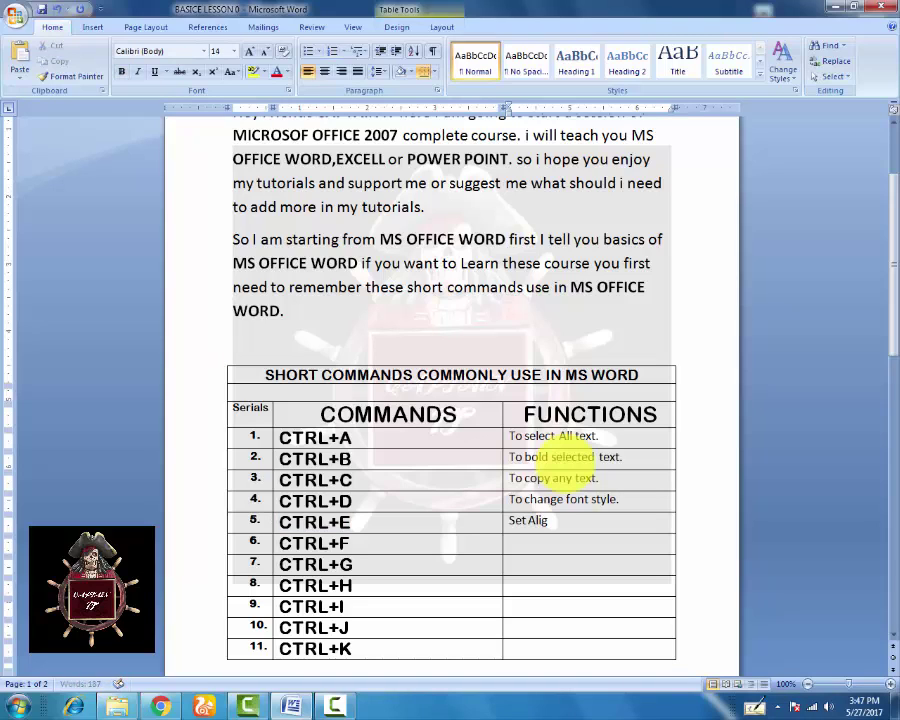
type("nment to")
type(" Ce")
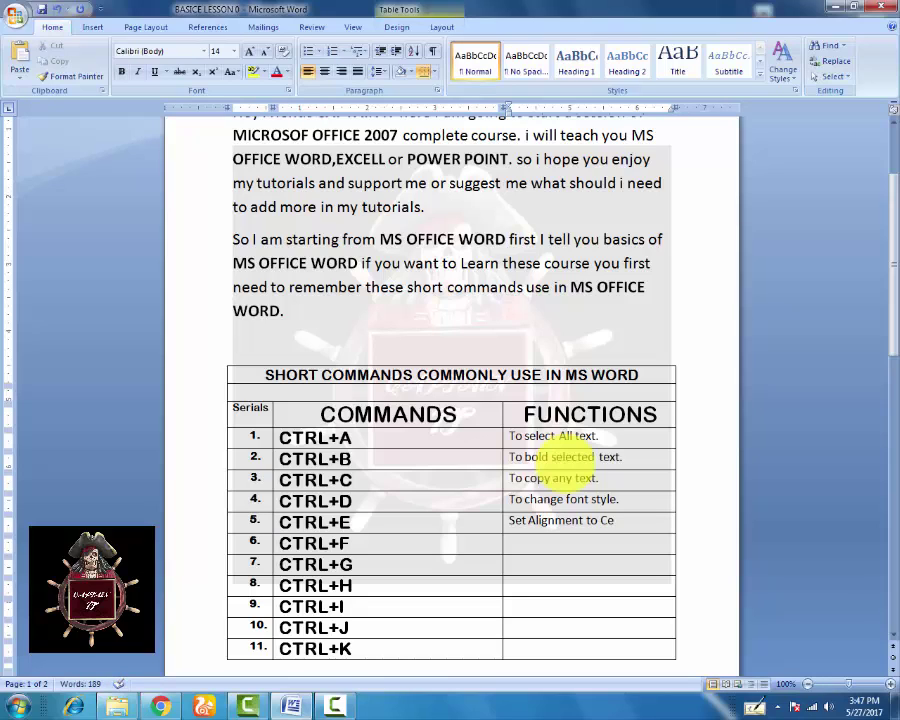
type("ntre.")
- Enter the CTRL+F description for finding text, correcting a typo
left_click(510, 541)
type("T")
type("o fi")
type("and")
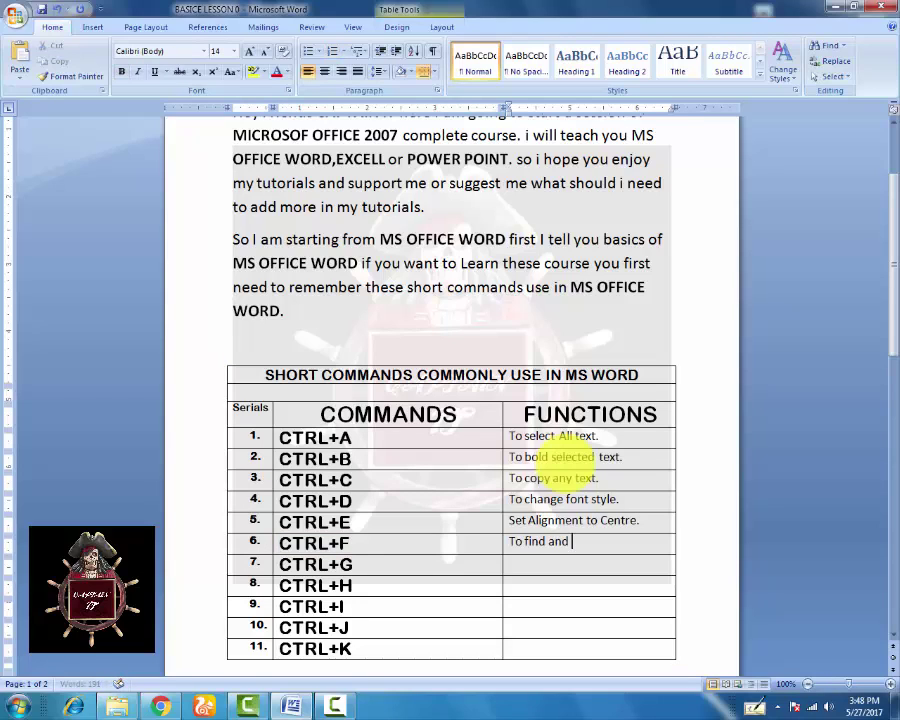
key("BackSpace")
type("y w")
type(" Name o")
type("r any pa")
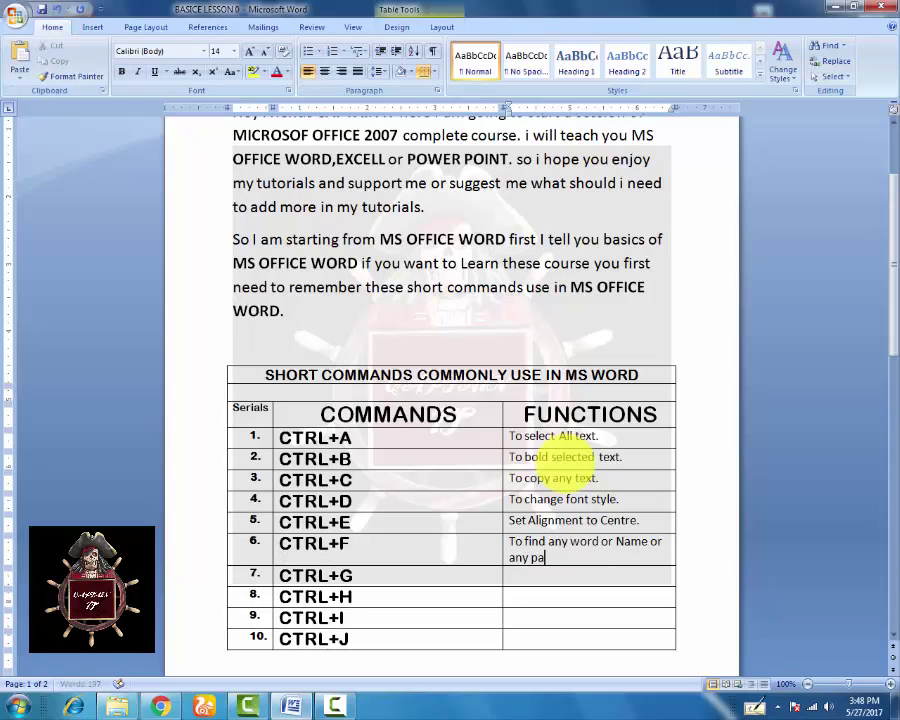
type("ge.")
- Describe CTRL+G, CTRL+H and CTRL+I: go to a page, replace a word, 'To Italic any text.'
left_click(510, 574)
type("Go")
type("y ")
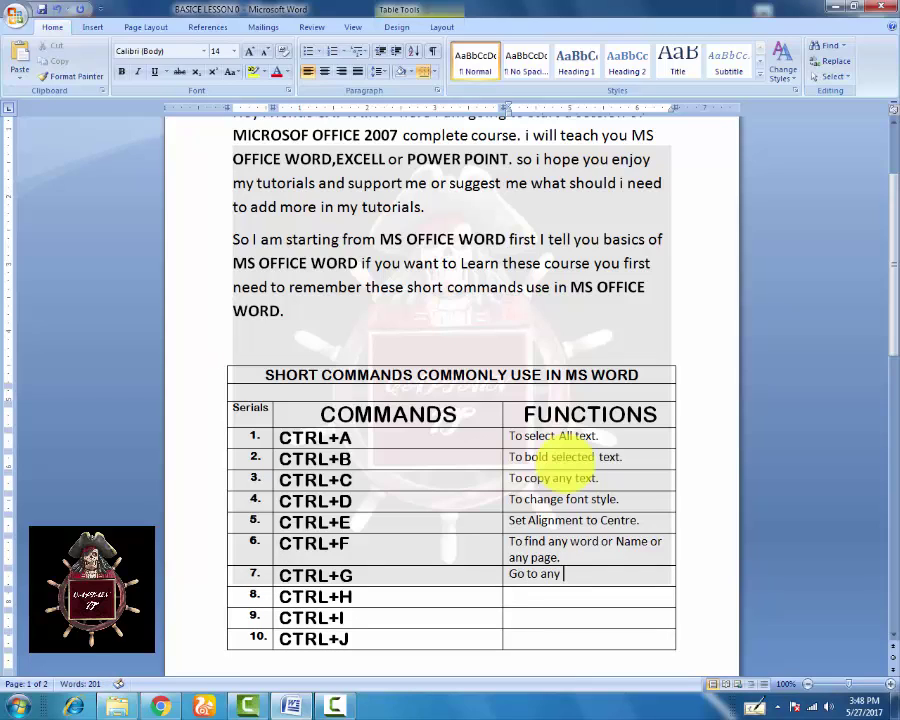
type("page")
type("in doc")
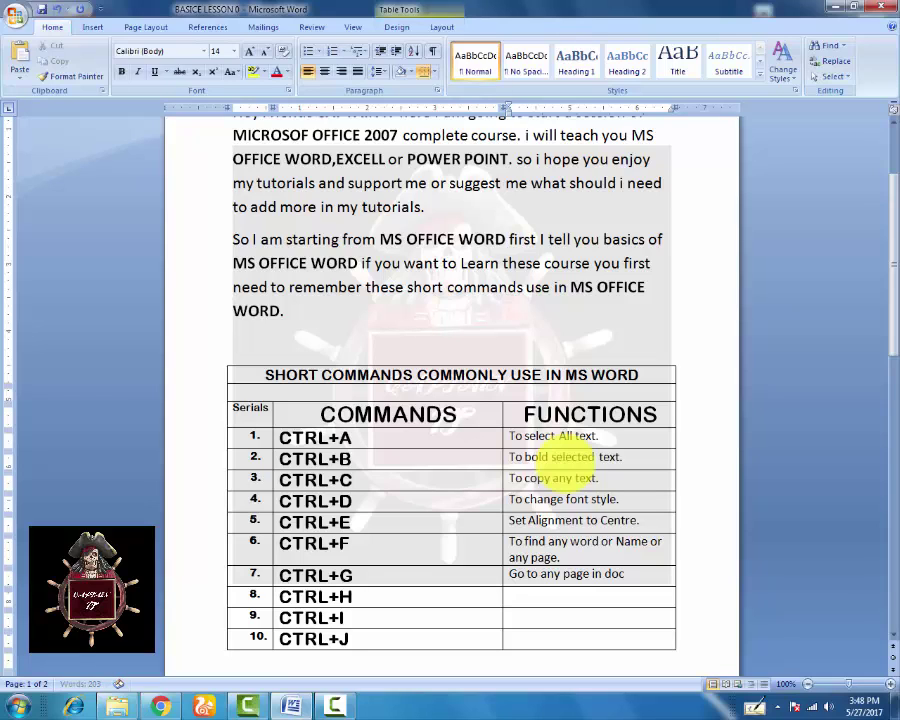
type("ument")
type("Re")
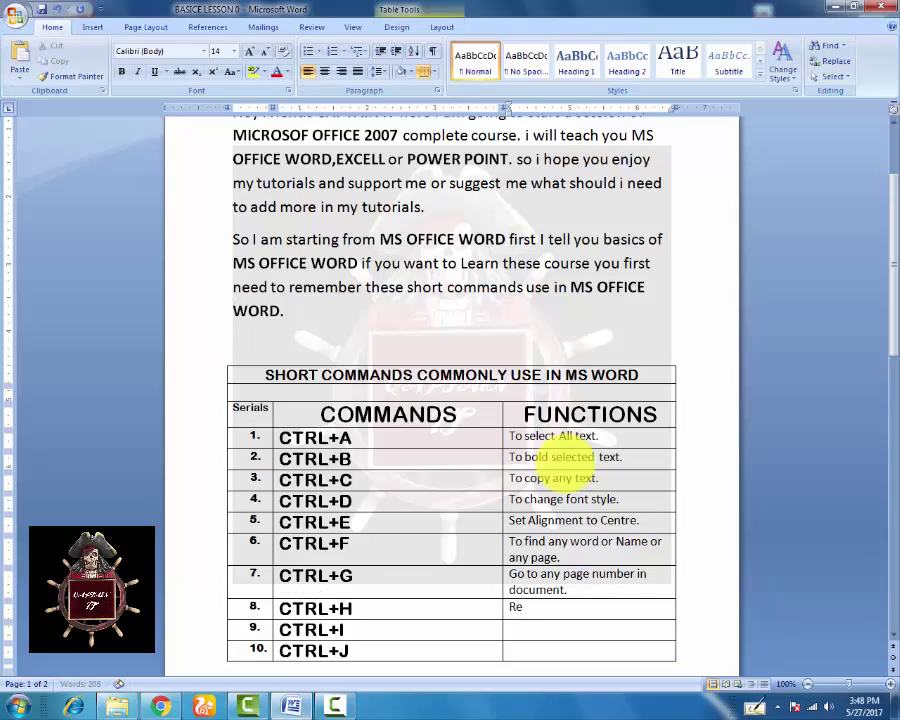
type("plac")
type("e any word")
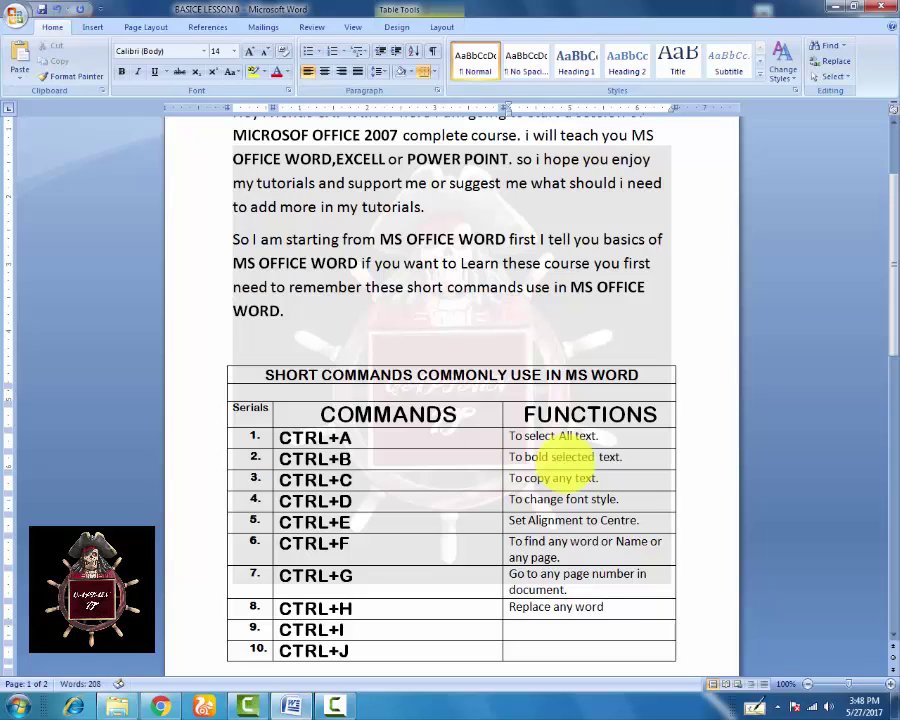
type(" with any")
type(" othe")
type("r word")
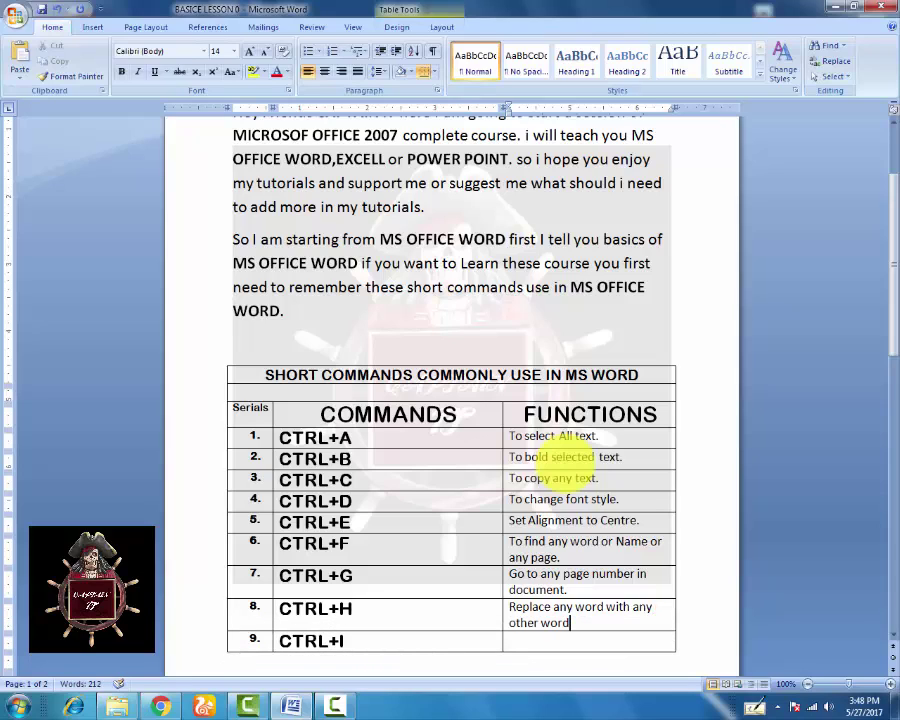
type(".")
key("Tab")
key("Tab")
key("Tab")
type("To I")
type("talic")
type(" an")
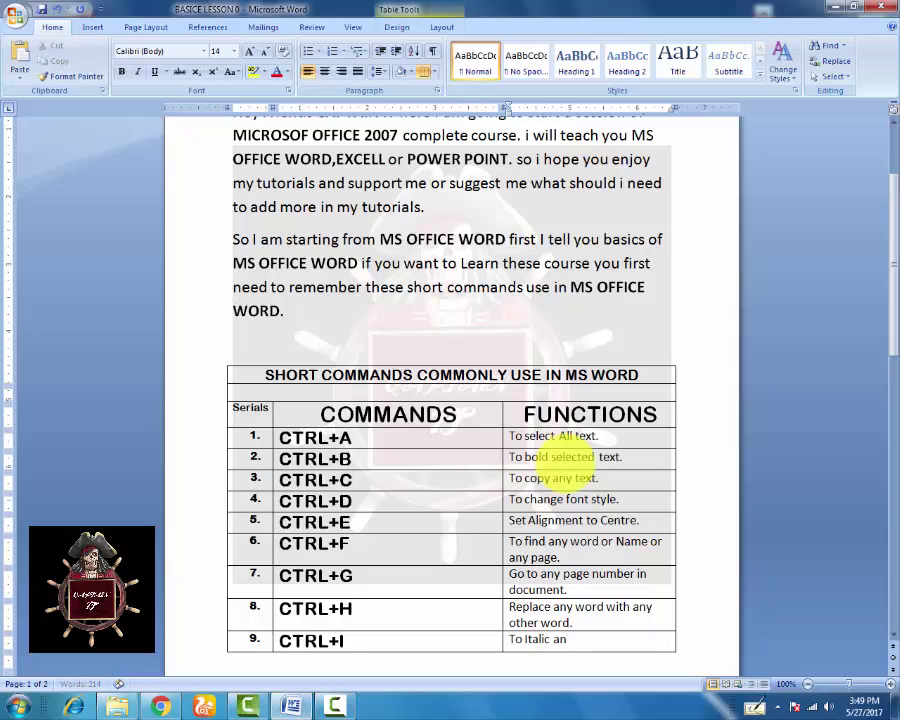
type("y text.")
- Describe CTRL+J, CTRL+K and CTRL+N as justify alignment, set hyperlink, and open a new Word page
key("Down")
type("J")
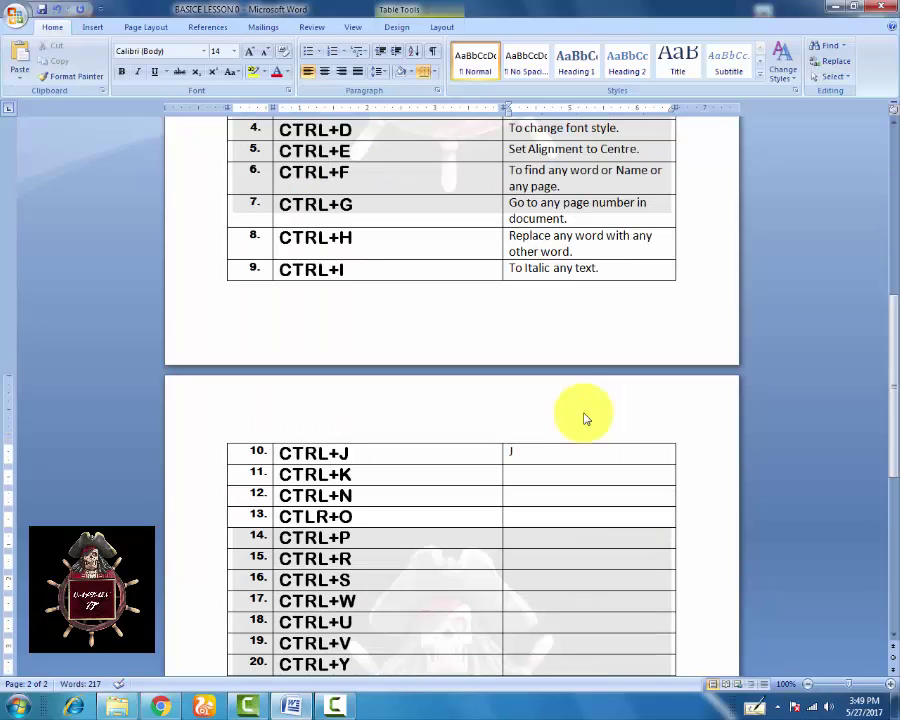
type("ustify")
type(" Ali")
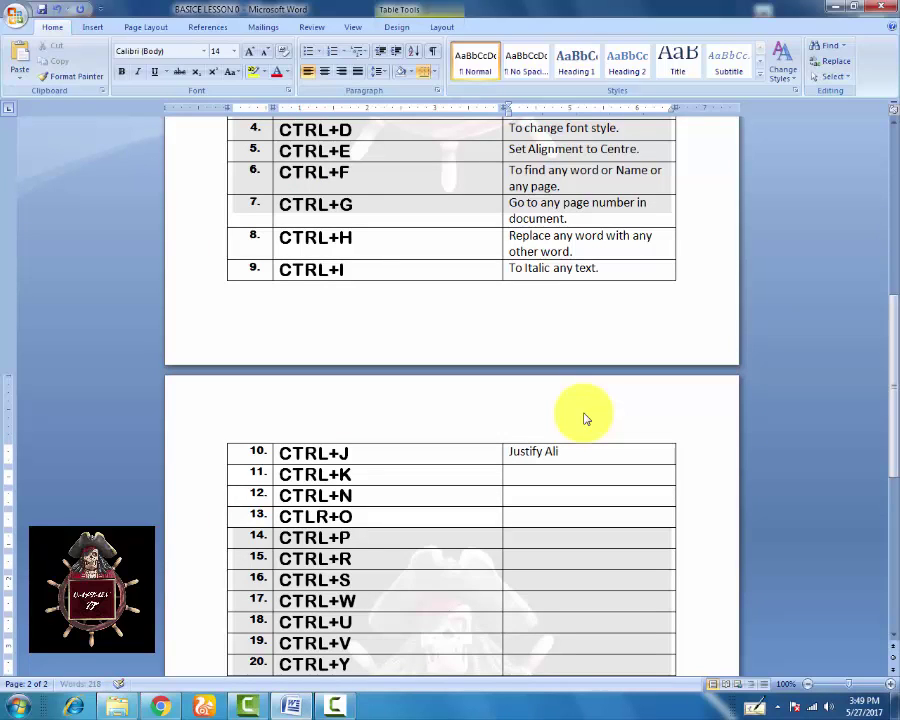
type("gn")
type("ment")
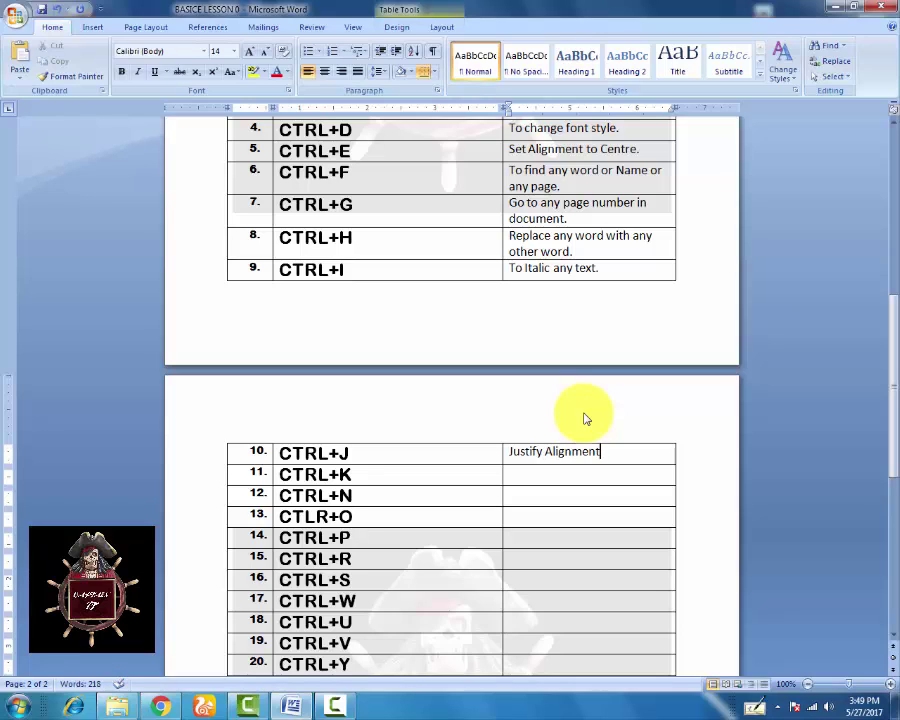
type(".")
key("Down")
type("Set H")
type("yperlink")
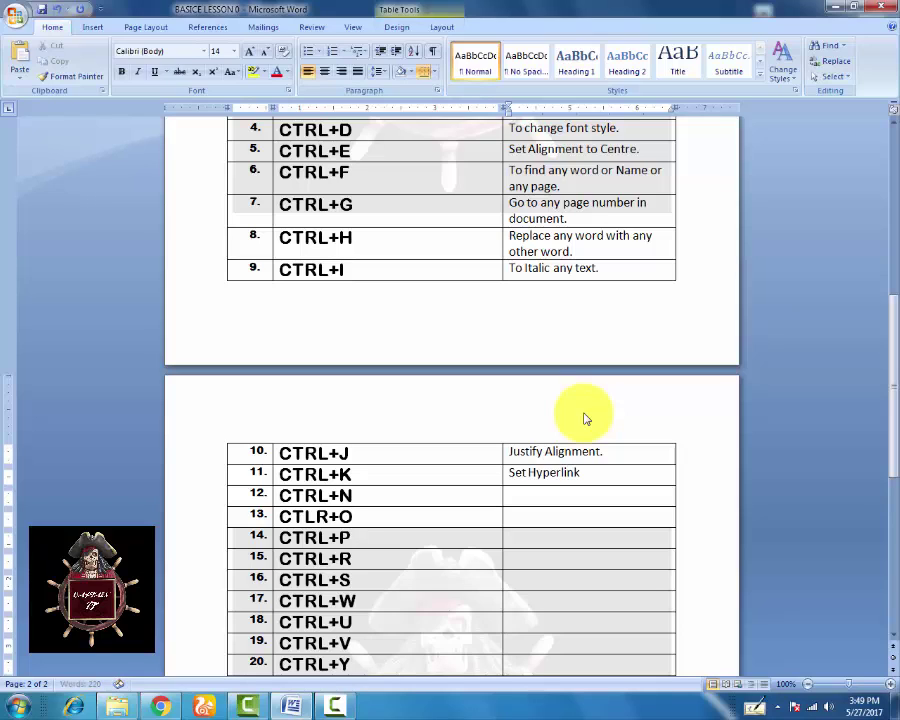
type(" in your te")
type("xt.")
key("Tab")
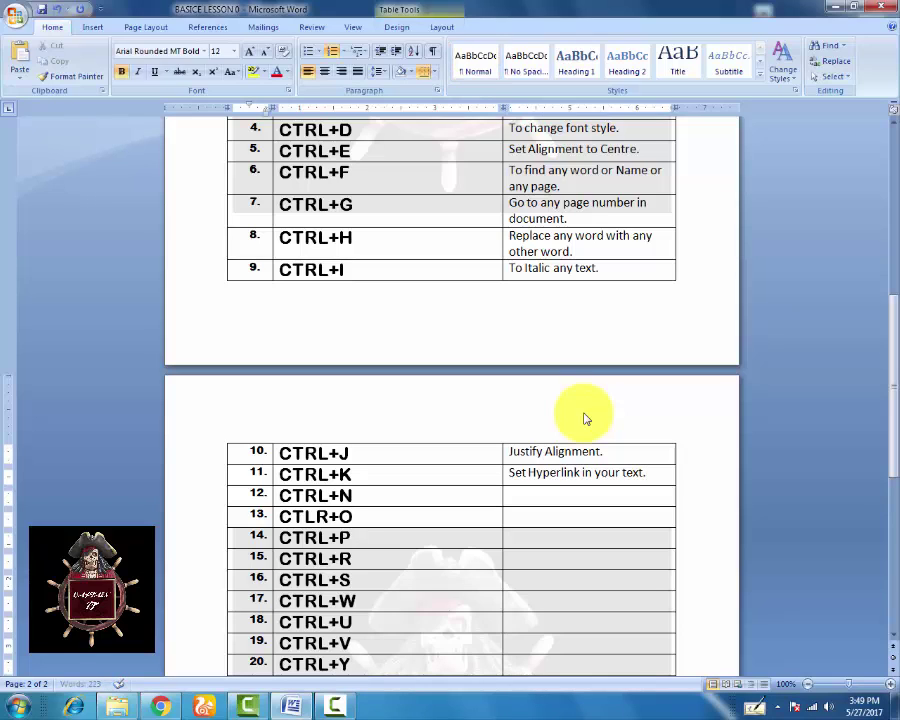
key("Tab")
key("Tab")
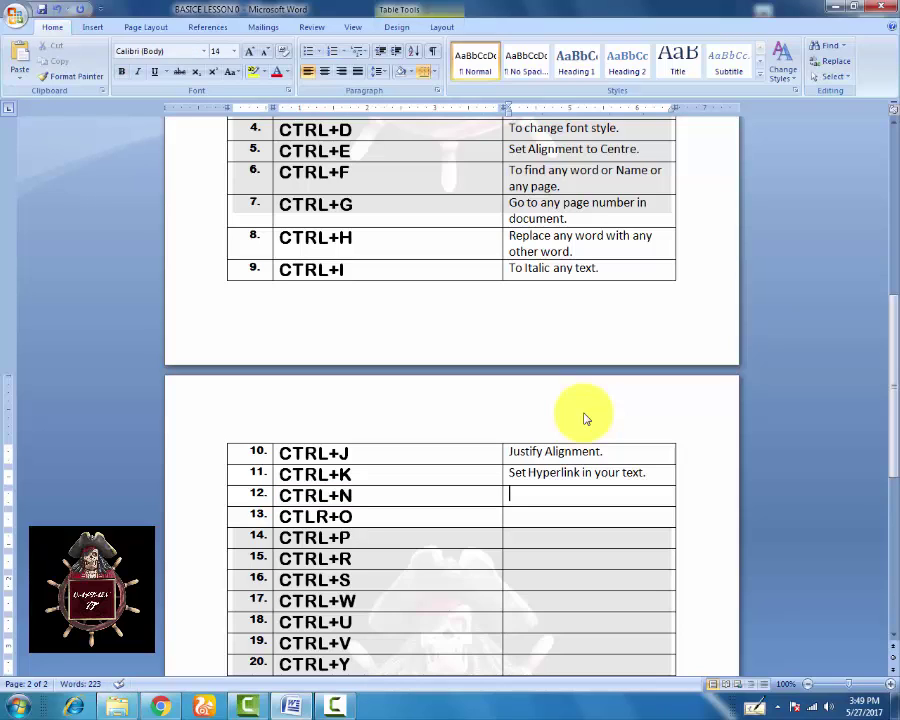
type("To o")
type("pen new")
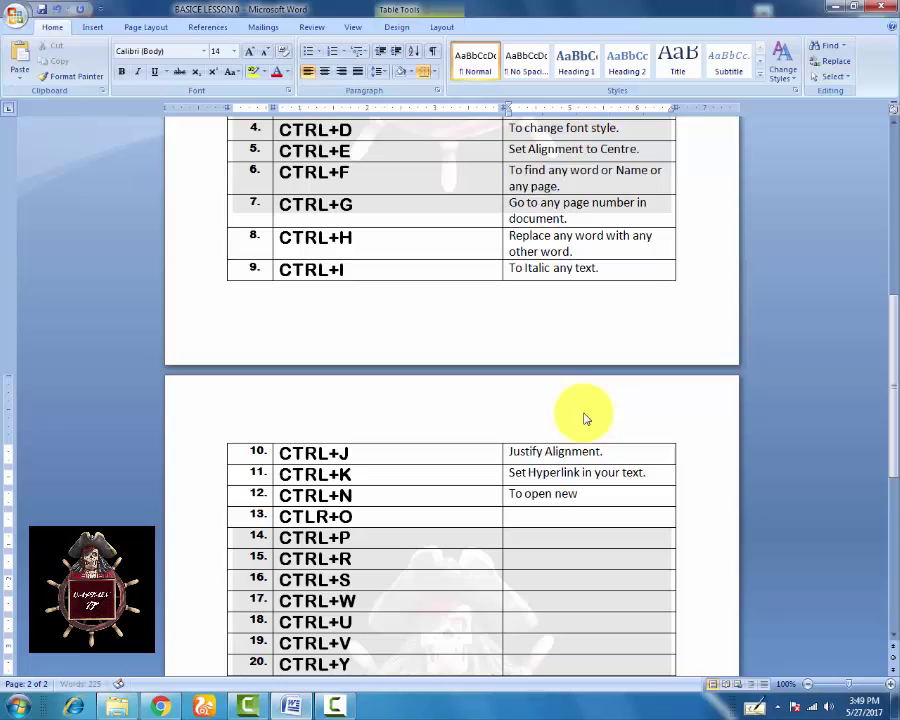
type(" Ms")
type(" Word")
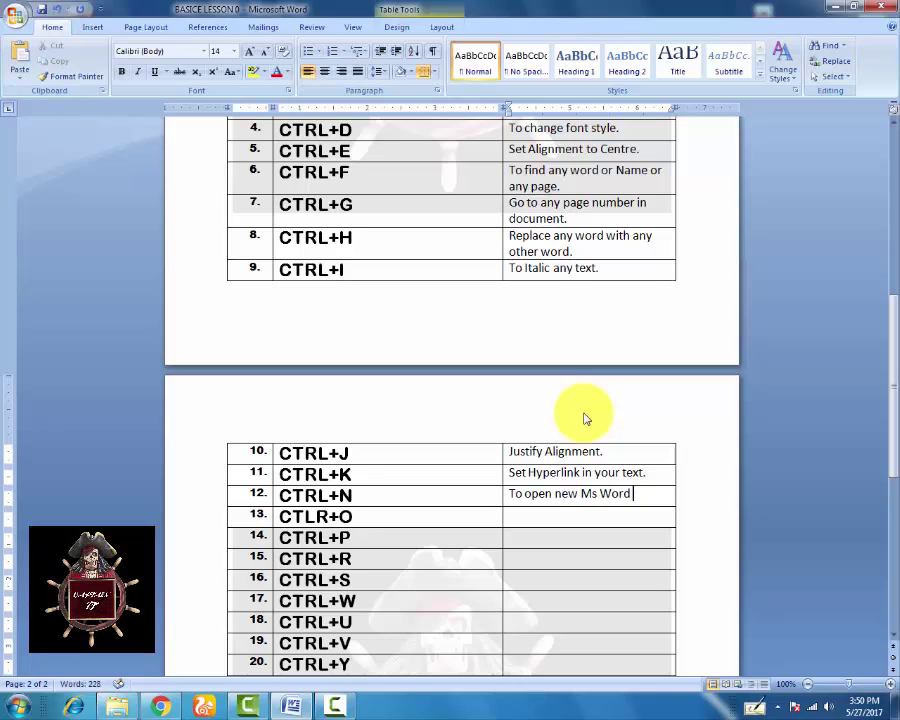
type(" page.")
- Describe CTRL+O, CTRL+P, CTRL+R and CTRL+S as open document, print, right alignment and save
key("Down")
type("To open")
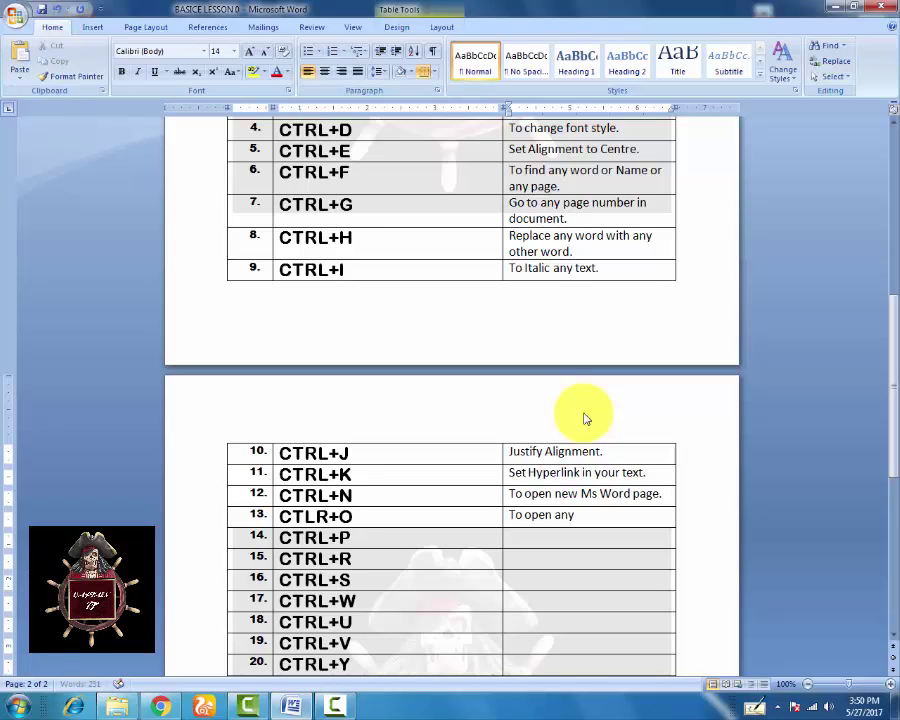
type(" any word docume")
type("nt in MS")
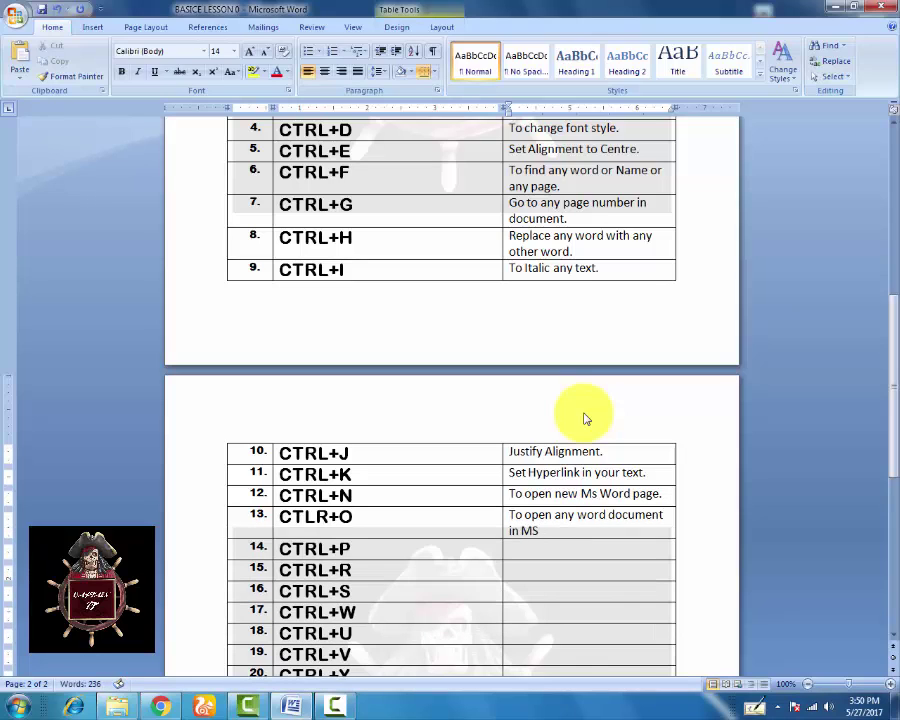
type(" OFFICE WORD.")
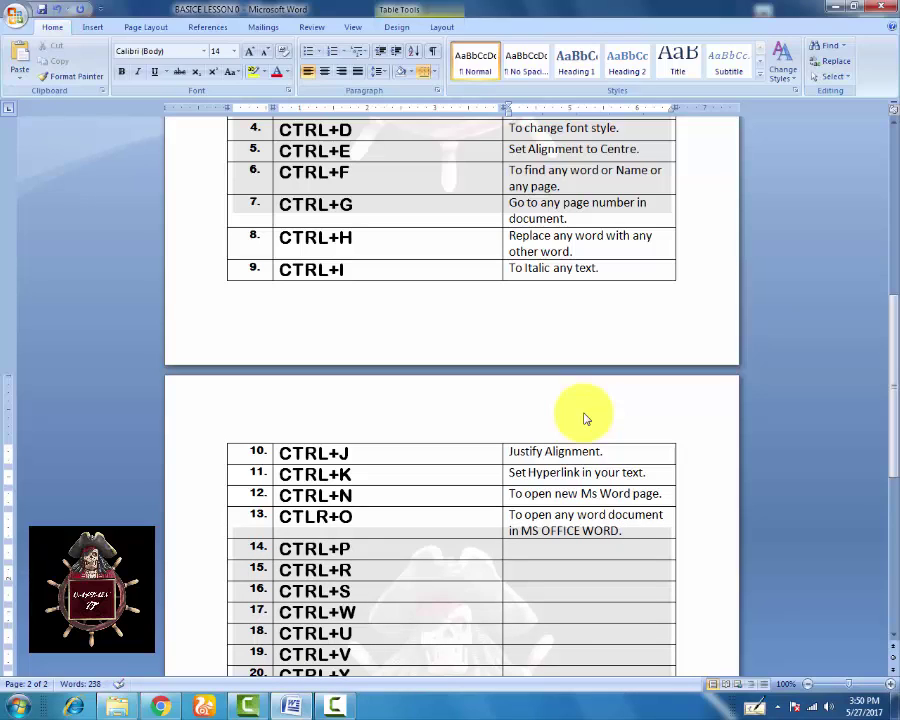
key("Tab")
key("Tab")
type("To")
type(" any")
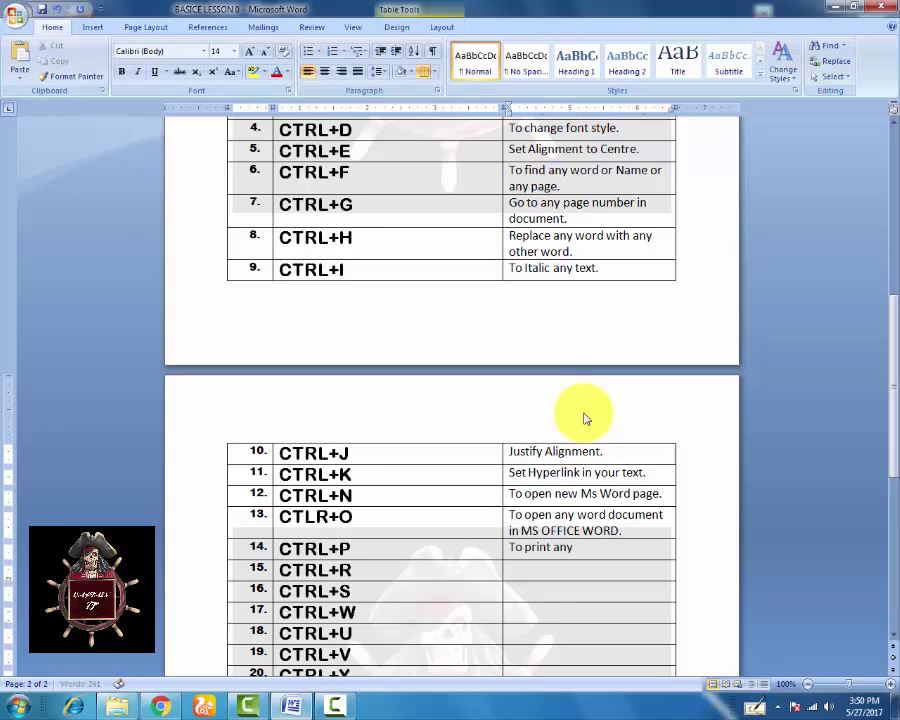
type(" document.")
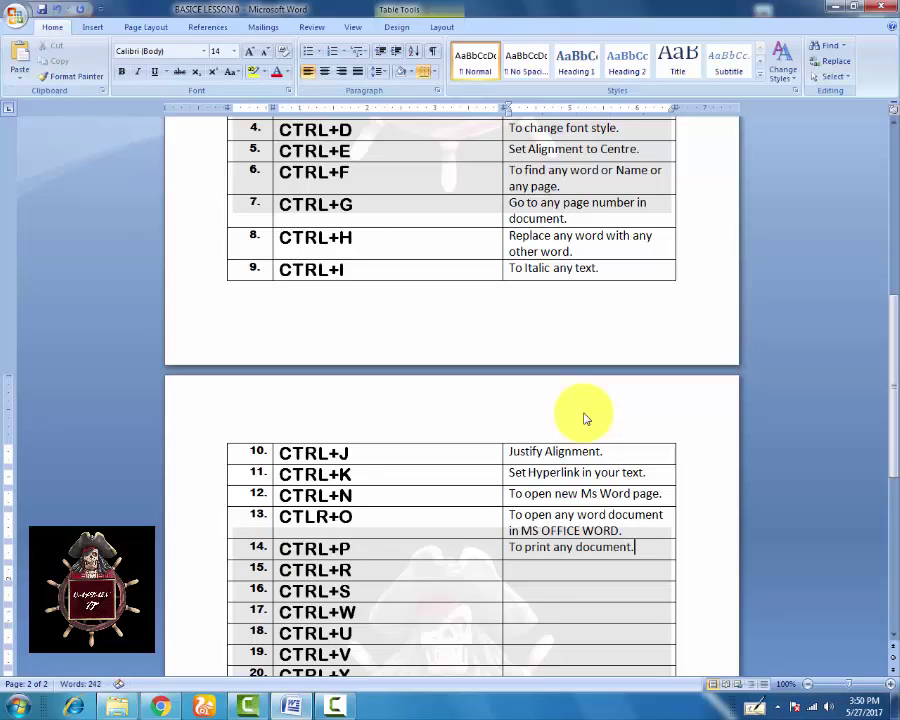
key("Tab")
key("Tab")
type("To set ")
type("Right side ")
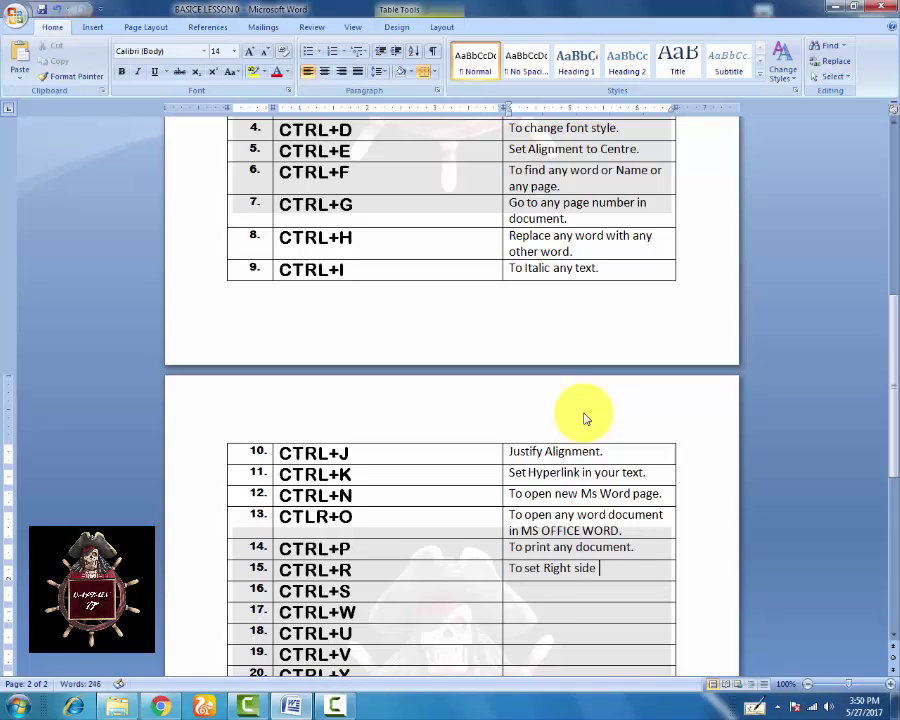
type("Alignment")
type(".")
key("Tab")
key("Tab")
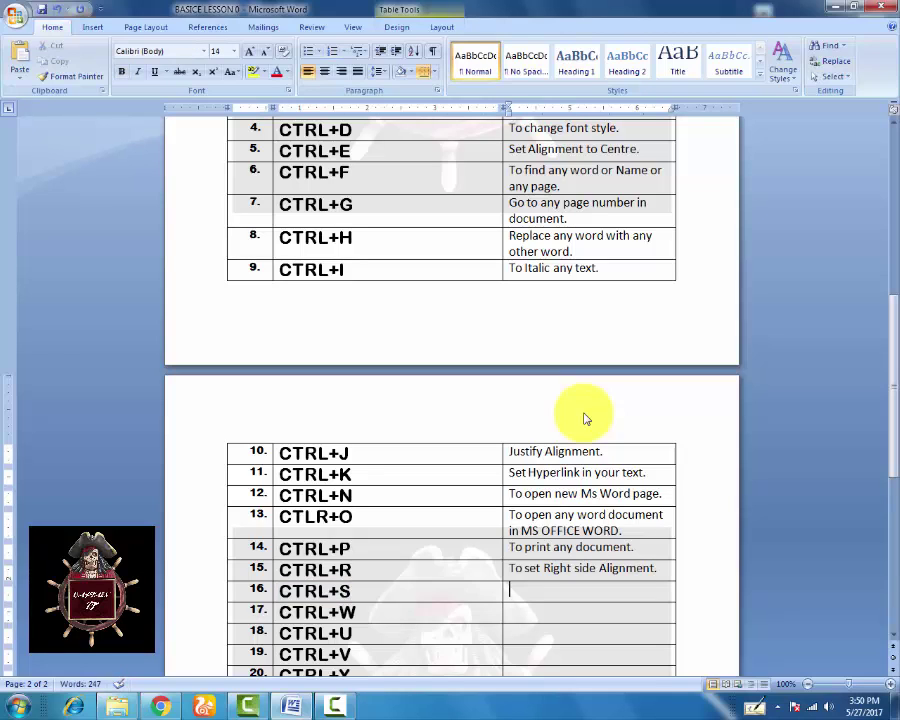
type("To")
type("e")
type(" any document in")
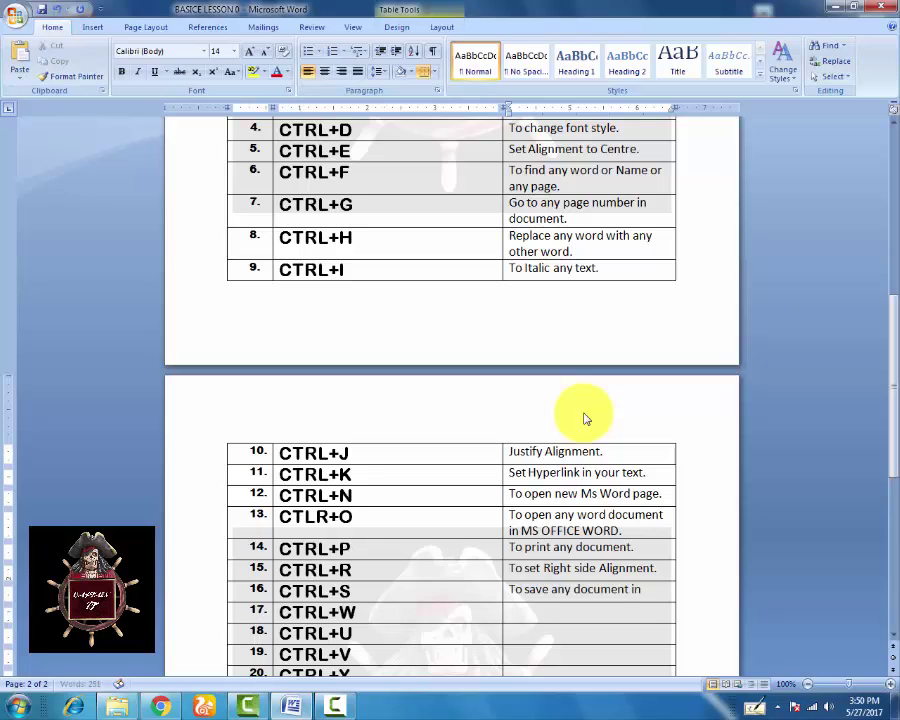
type("M")
type("S WORD")
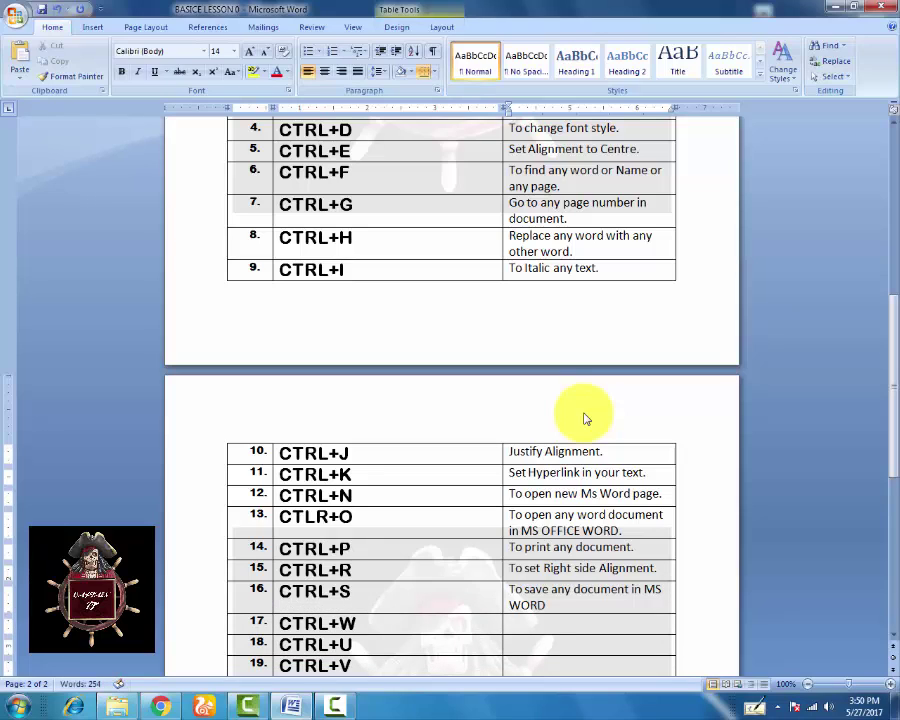
type(".")
- Describe CTRL+W as closing the active document and CTRL+U as underlining, and begin CTRL+V
key("Tab")
key("Tab")
key("Tab")
type("To c")
type("lose the ")
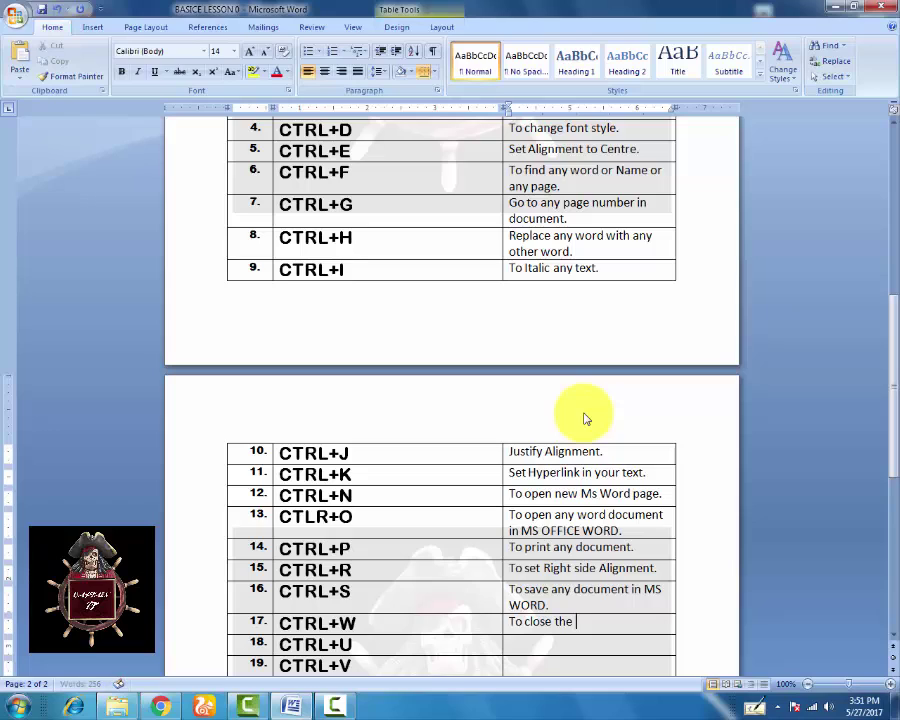
type("Activ")
type("e document.")
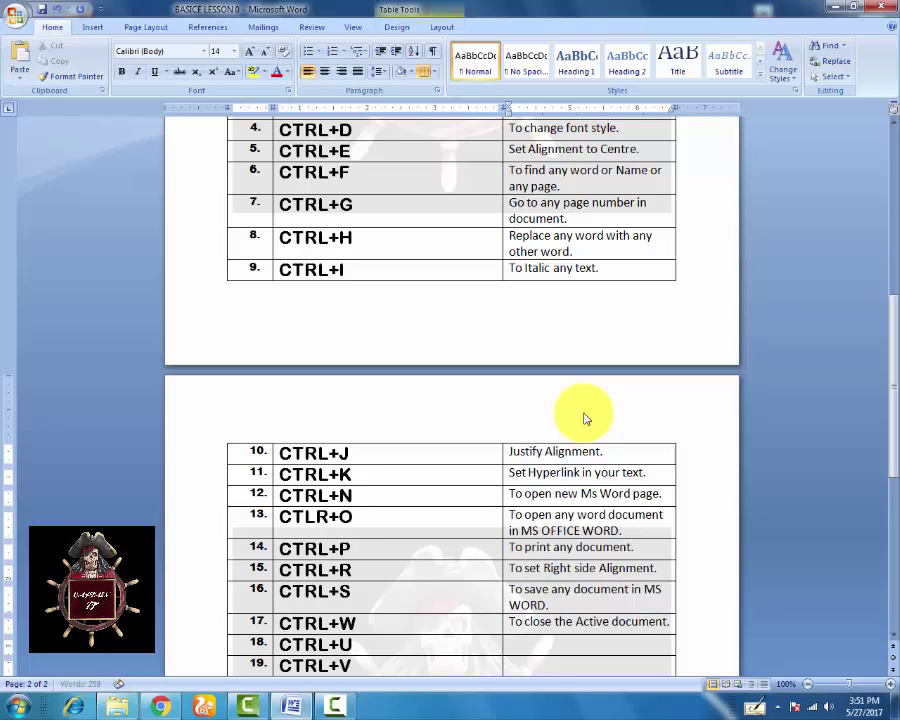
key("Tab")
key("Tab")
key("Tab")
type("To un")
type("derline")
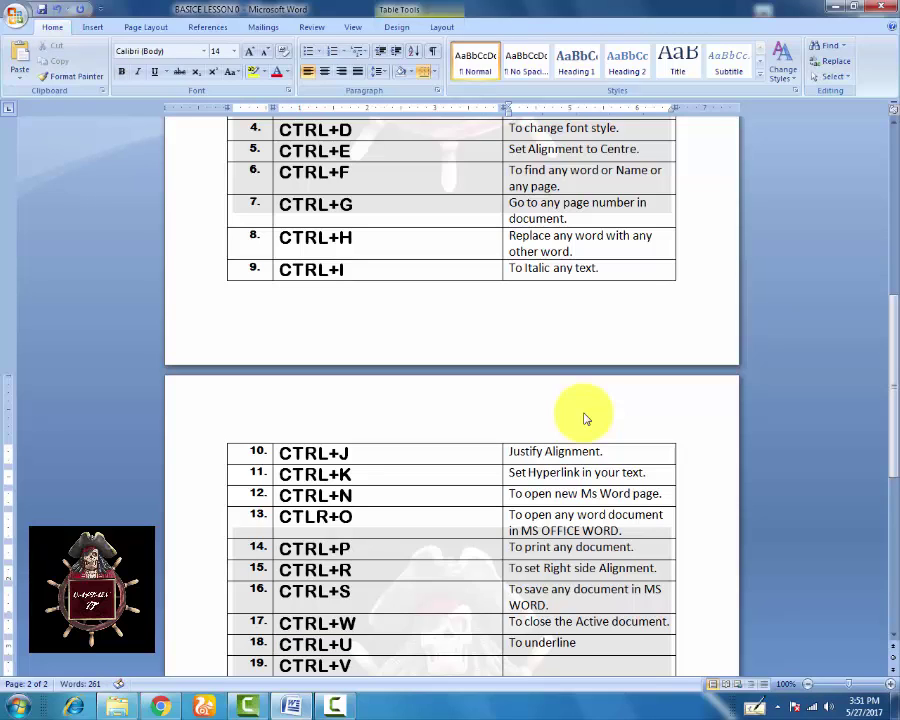
type(" any text")
type(".")
key("Tab")
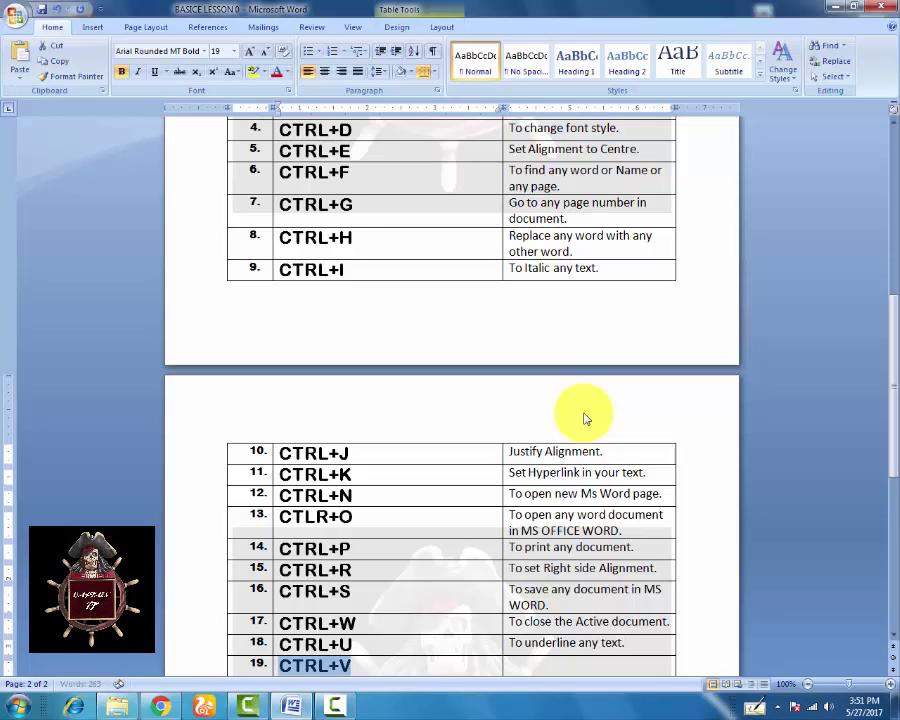
key("Tab")
type("To")
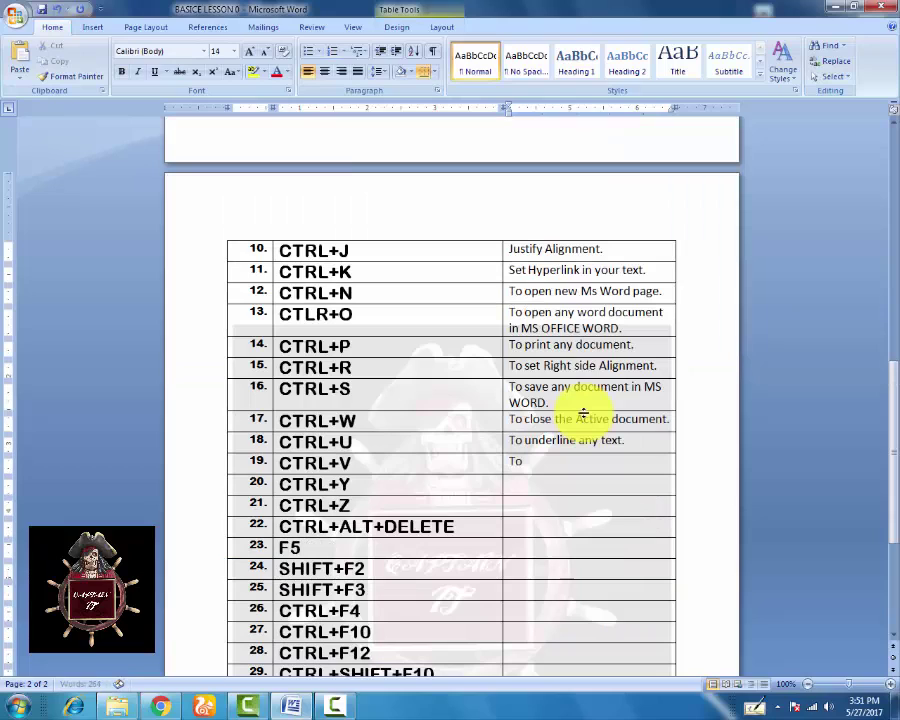
type(" paste any ")
type("copie")
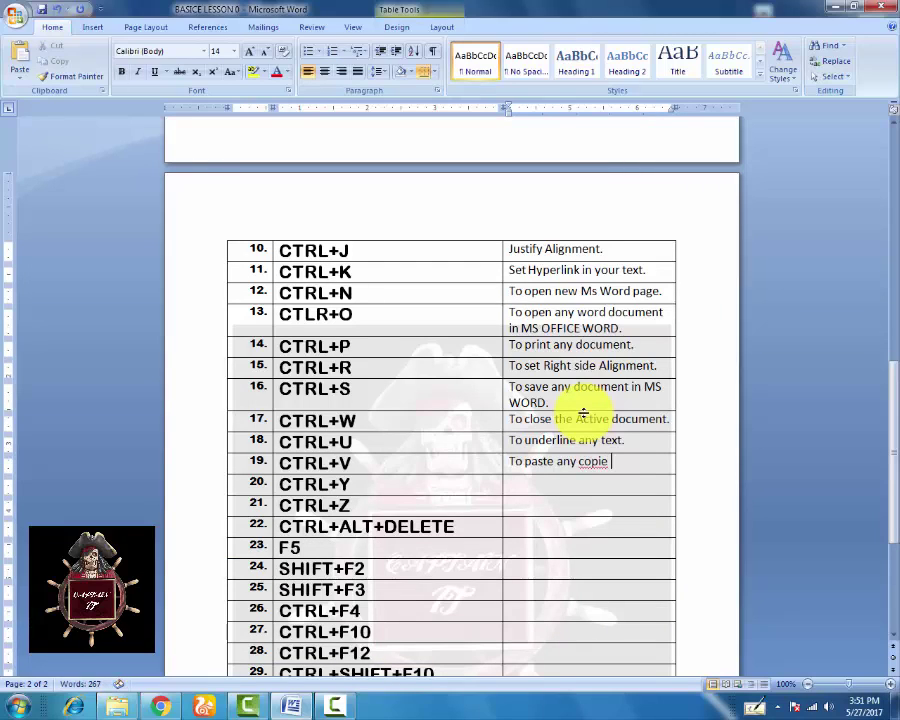
- Finish CTRL+V as pasting copied text, and describe CTRL+Y and CTRL+Z as Redo and Undo Command
key("BackSpace")
key("BackSpace")
key("BackSpace")
type("ied")
type(" t")
type("t.")
key("Tab")
key("Tab")
type("Redo C")
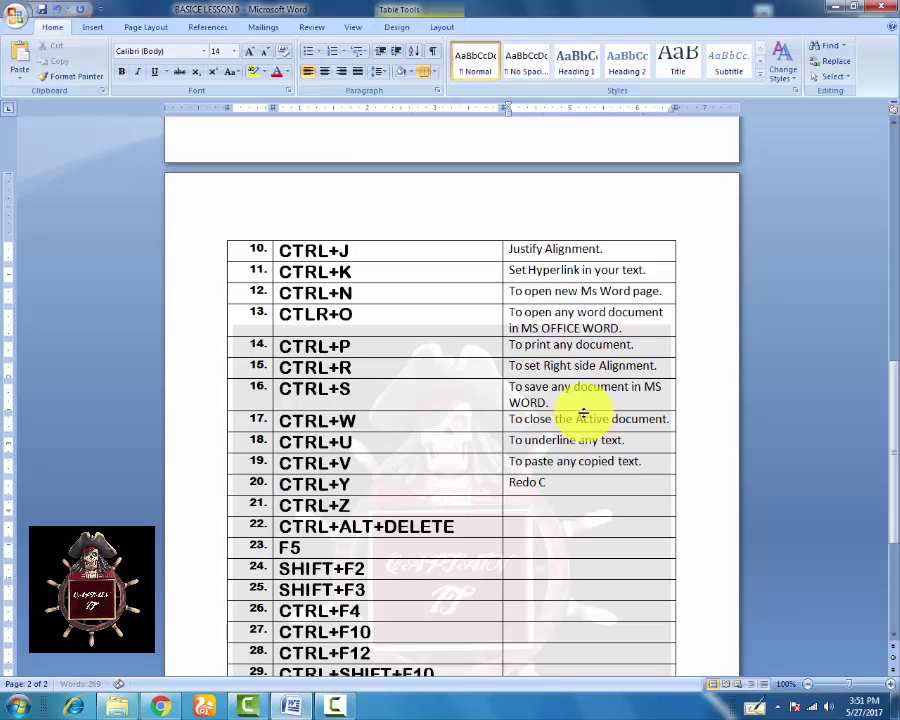
type("ommand.")
key("Tab")
key("Tab")
type("U")
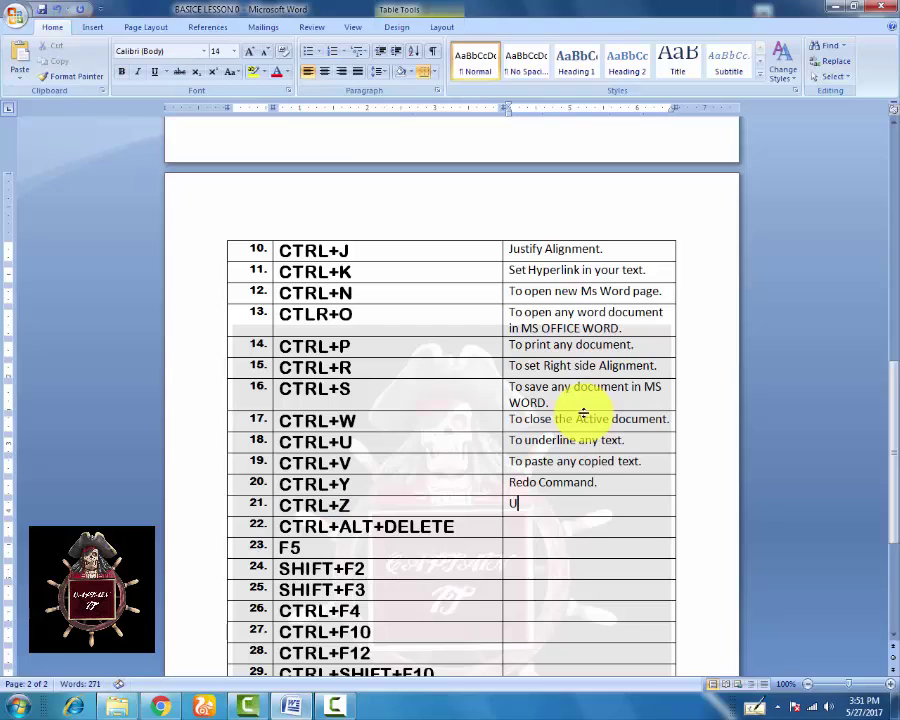
type("ndo Comm")
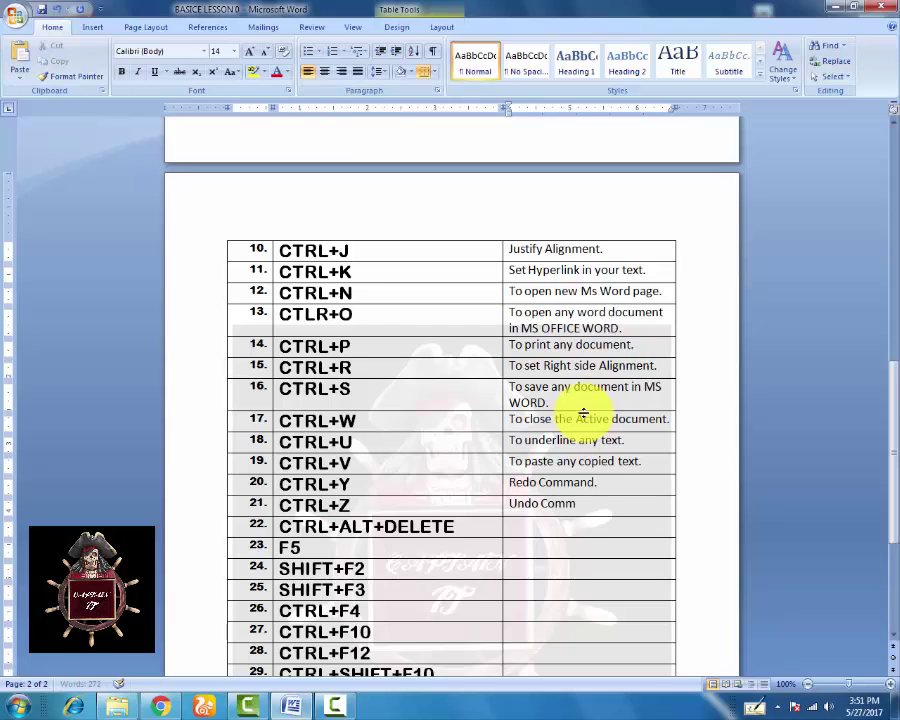
type("and.")
- Describe CTRL+ALT+DELETE as 'End Task if its not possible to end by normal mouse click.'
key("Tab")
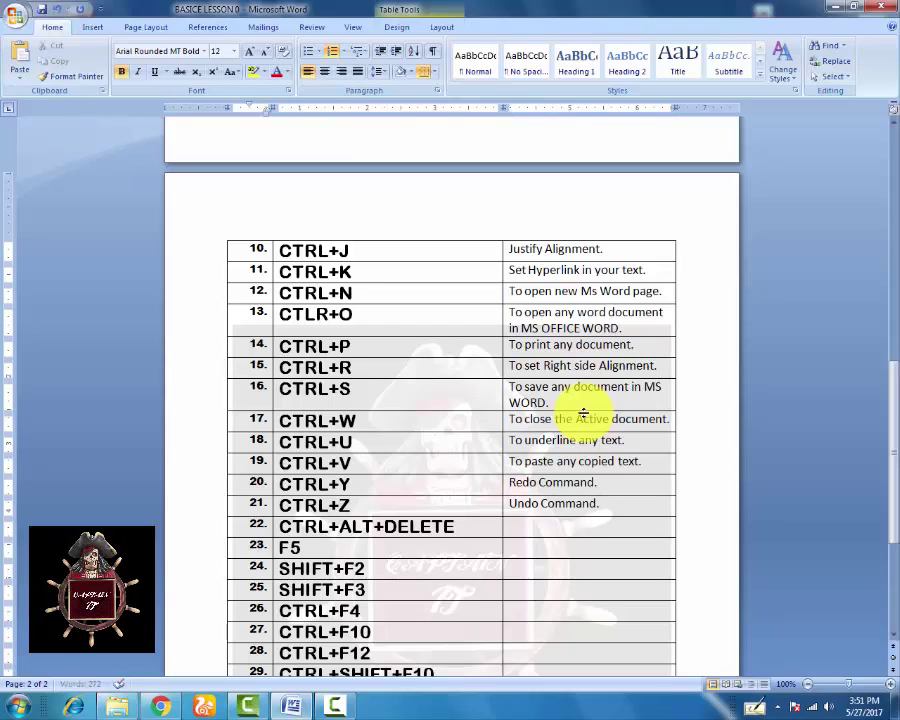
key("Tab")
type("En")
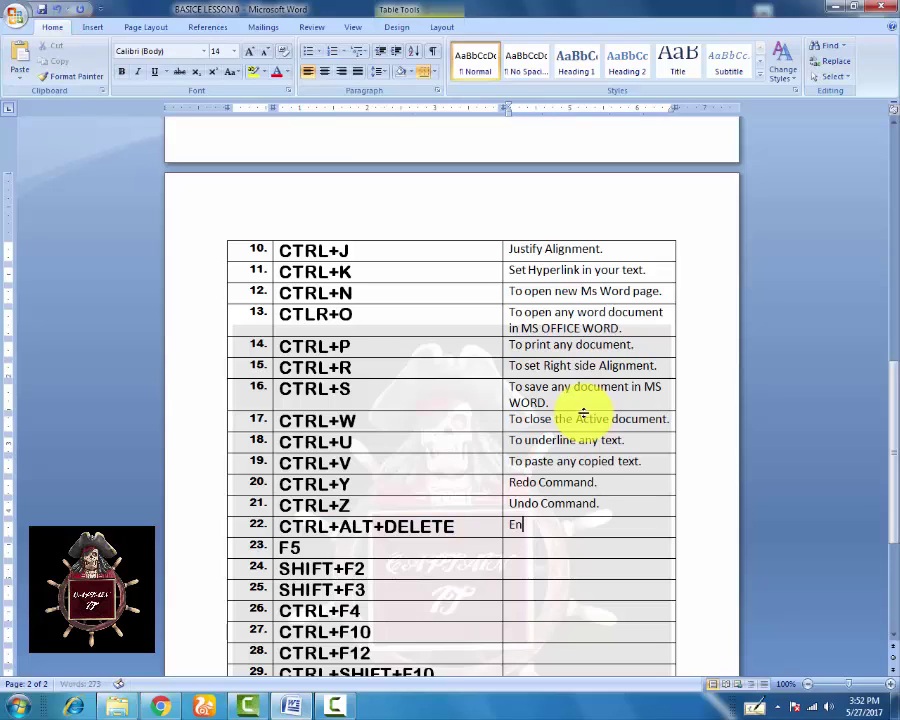
type("d Tas")
type("k if")
type(" its ")
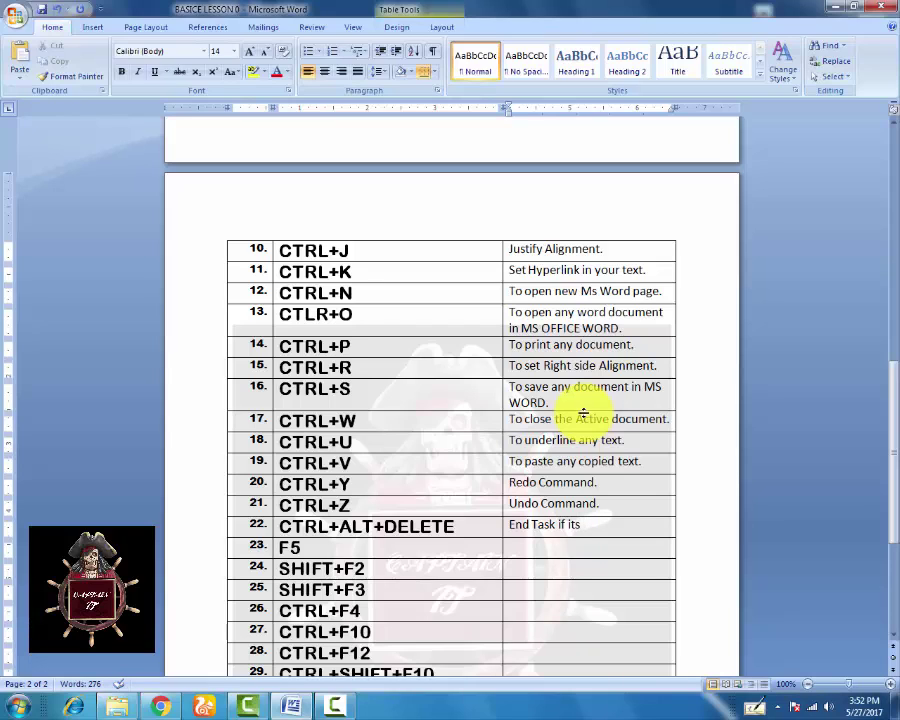
type("no")
key("BackSpace")
type("possib")
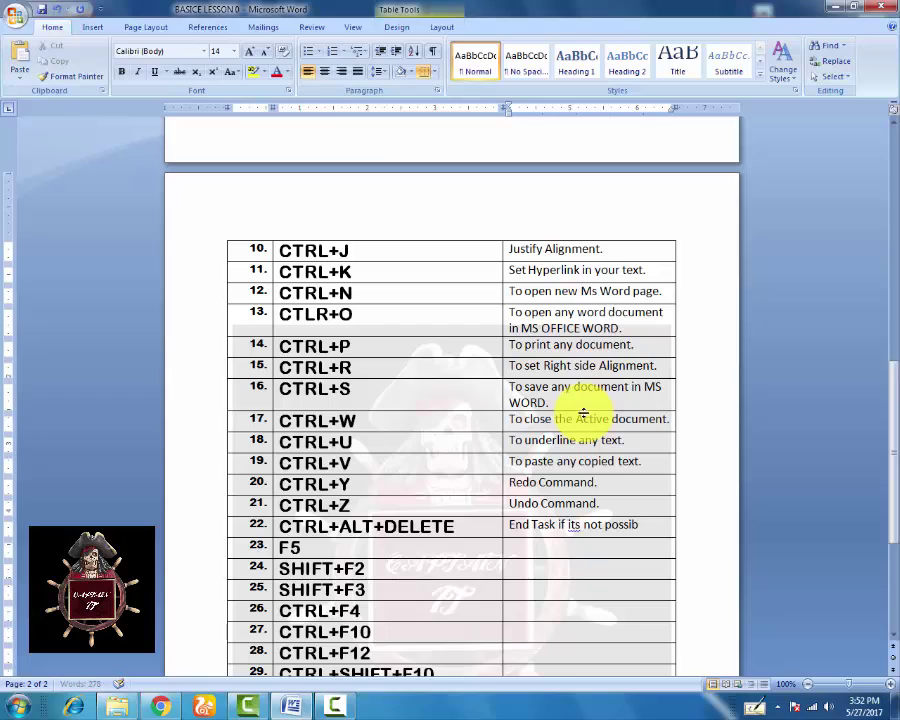
type("le to end i")
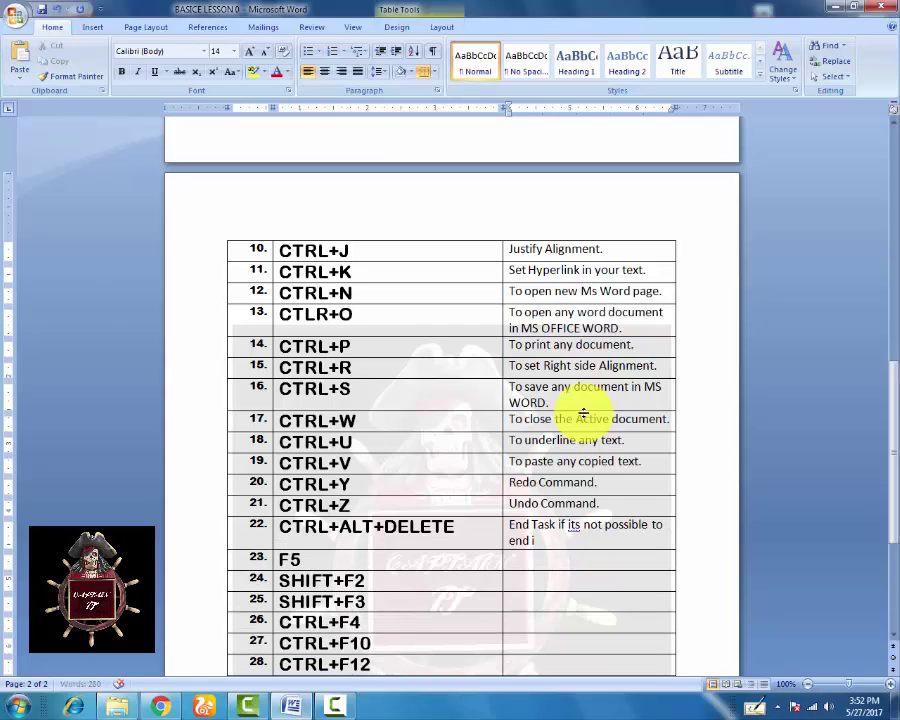
key("BackSpace")
key("BackSpace")
type(" by")
type(" normal")
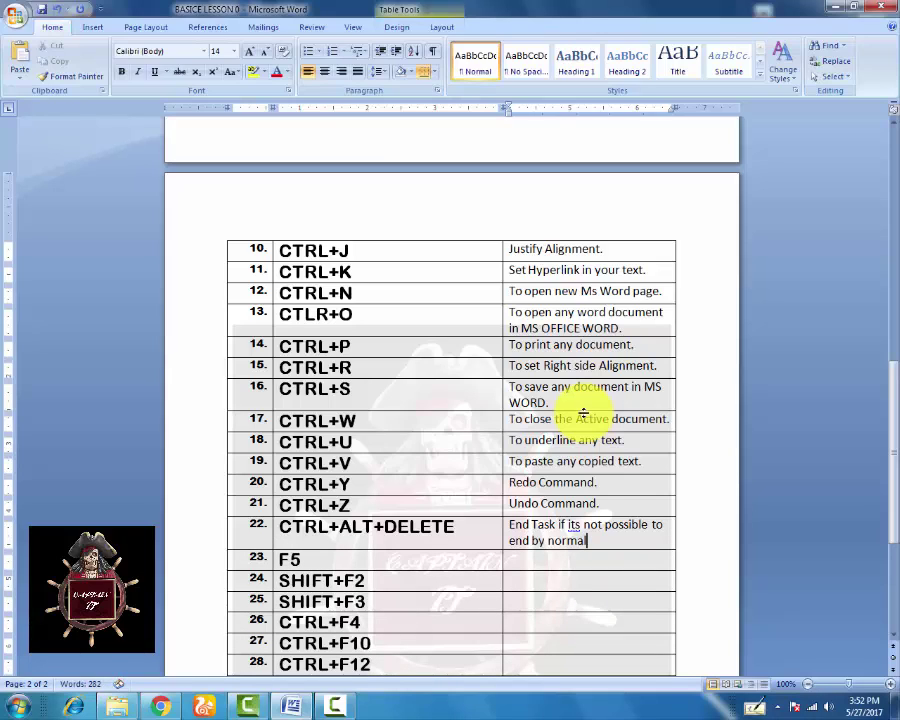
type(" mous")
type("e click")
type(".")
- Write the two-line F5 description: 'Choose GOTO Command.' plus refreshing the computer or reloading web pages
key("Tab")
key("Tab")
key("Tab")
type("Choos")
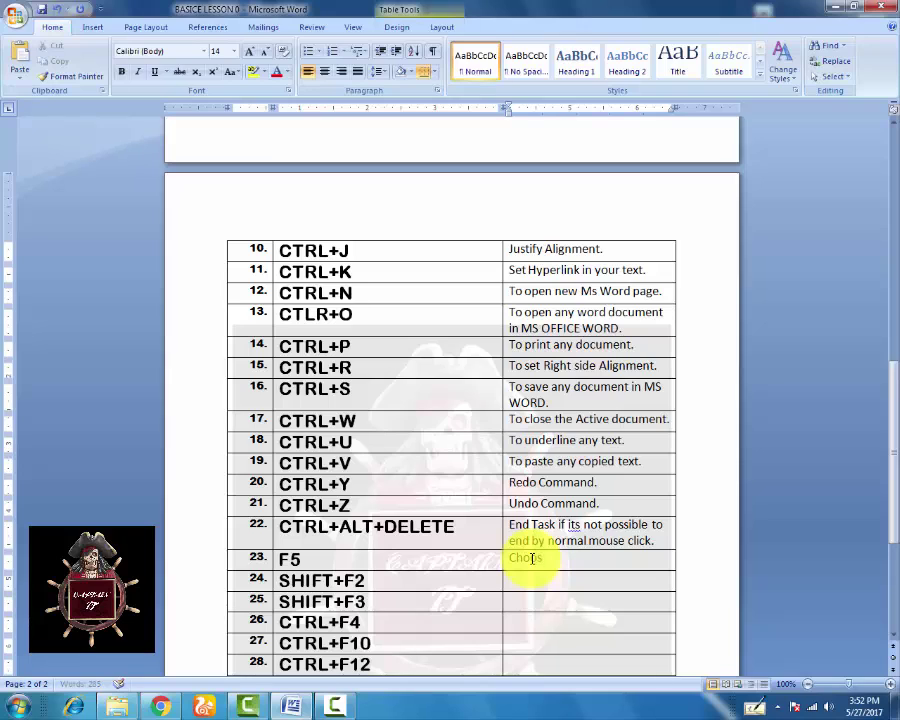
type("e GO")
type("TO C")
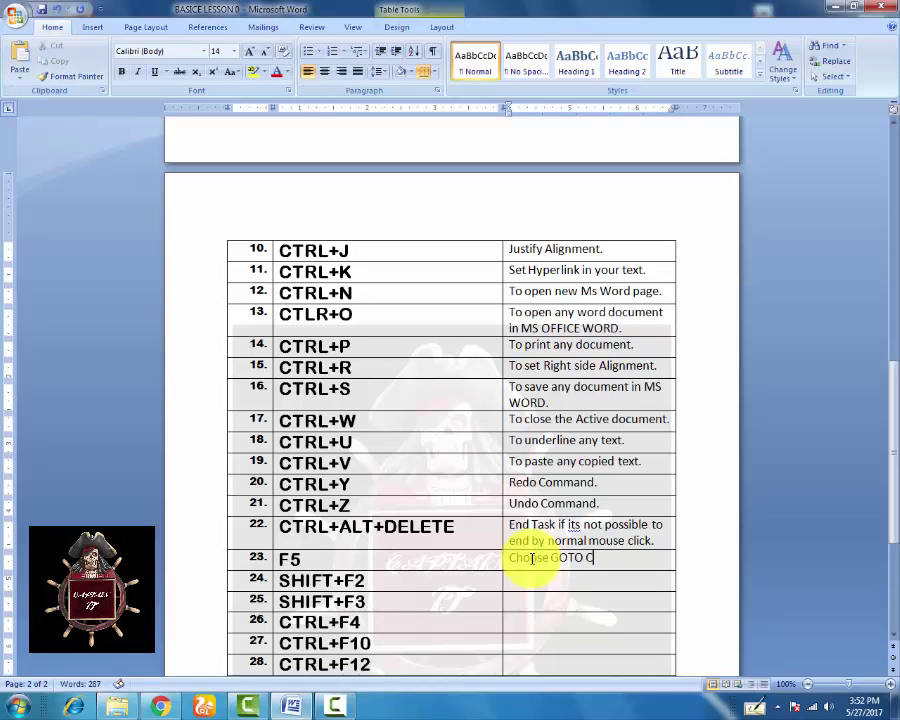
type("ommand.")
key("Return")
type("Or")
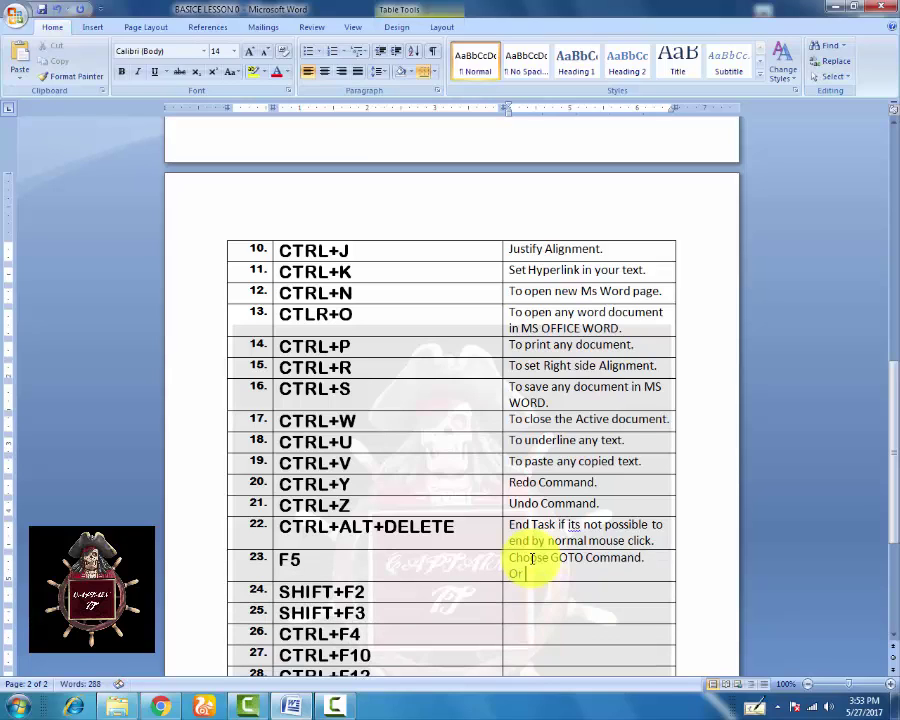
type(" This button is also us")
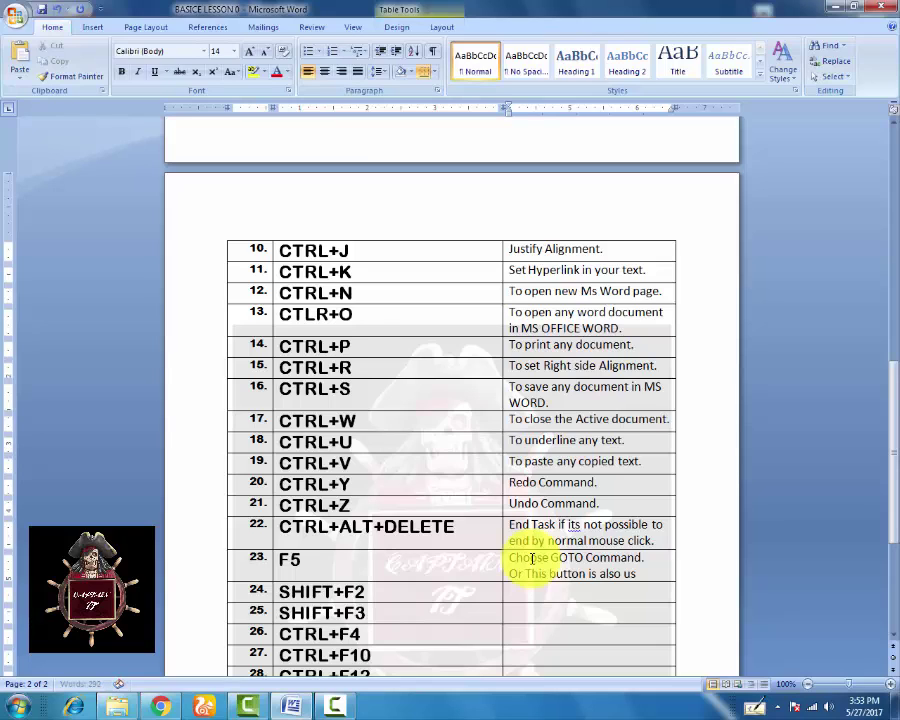
type("e for")
type(" refresh")
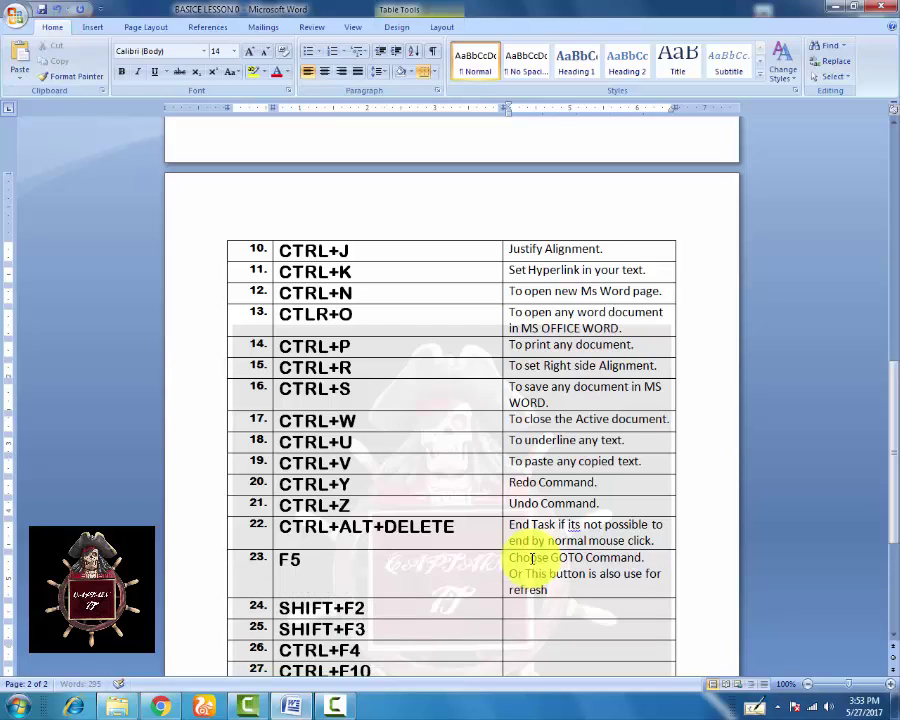
type(" your Computer")
type(" or")
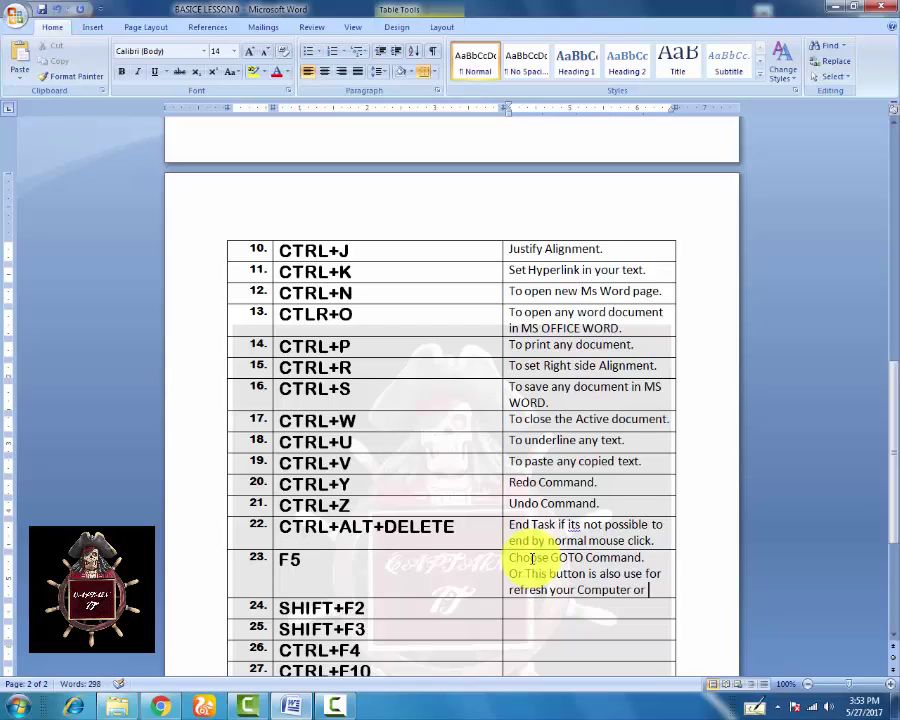
type(" reload any web page.")
key("Tab")
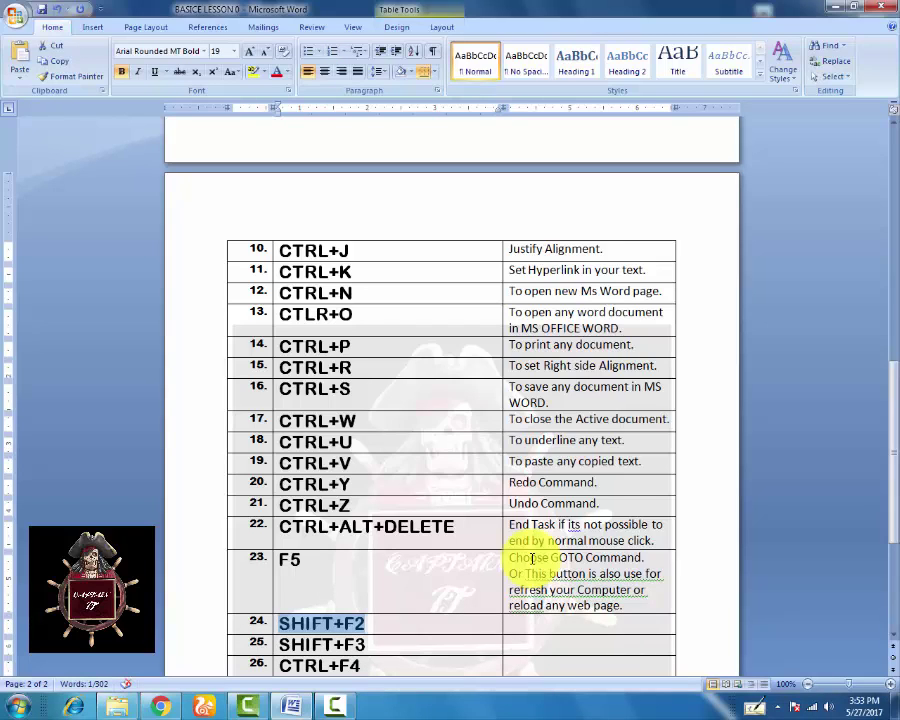
- Enter 'To Copy any text.' for SHIFT+F2 and the upper/lower case-change description for SHIFT+F3
key("Tab")
type("To")
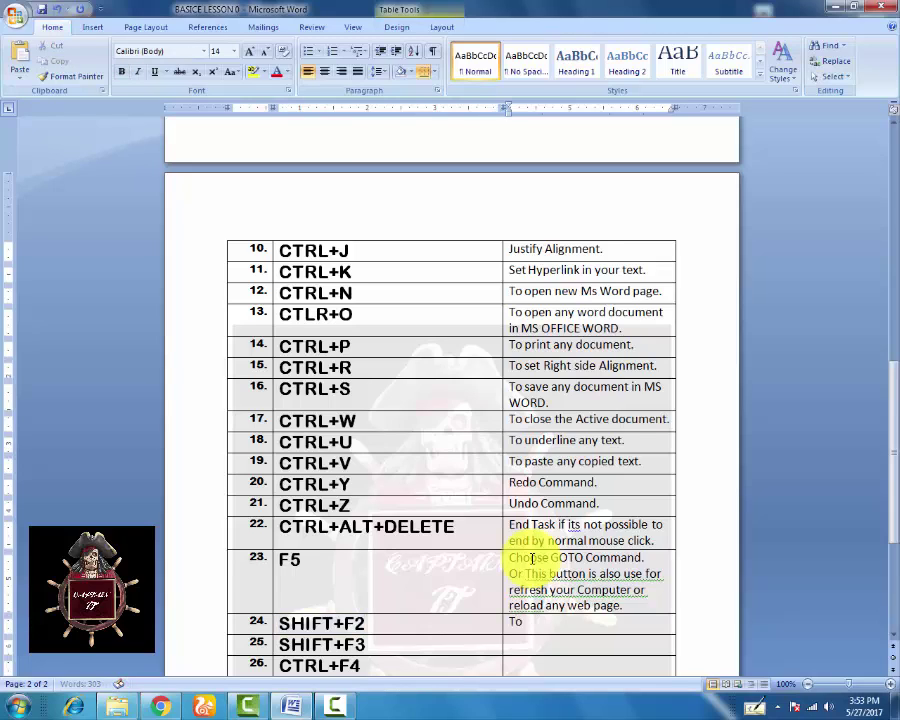
type(" Copy ")
type("any te")
type("xt.")
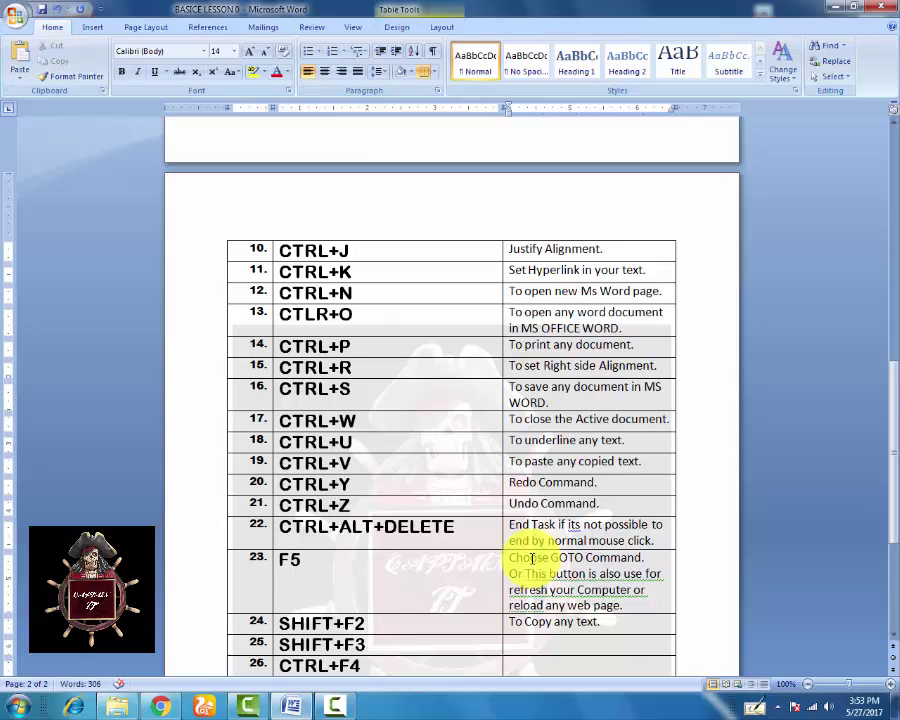
key("Down")
type("C")
type("hange the ca")
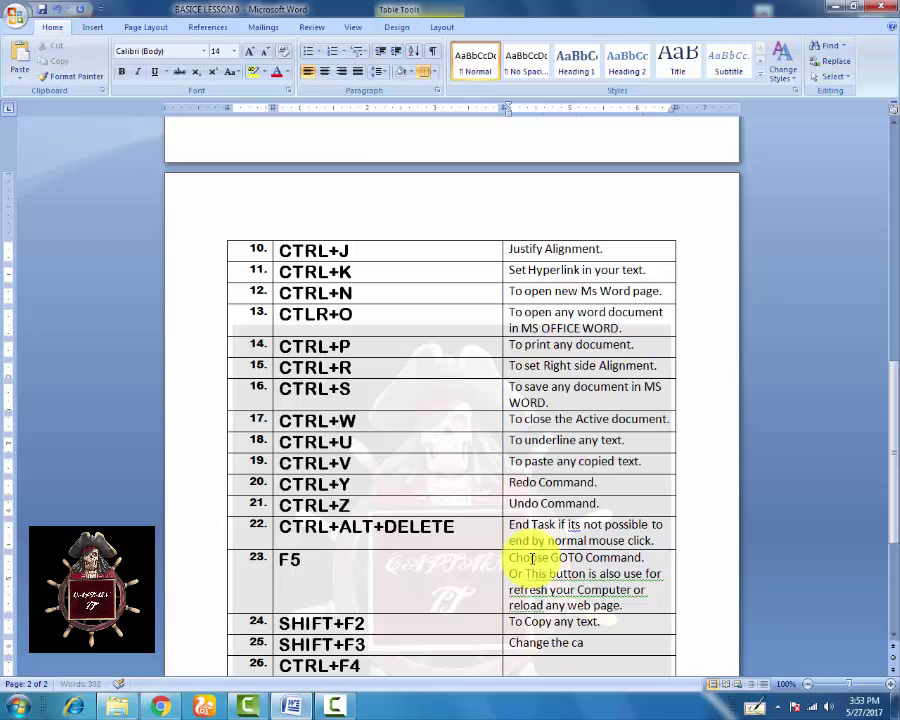
type("se from Upp")
type("er to L")
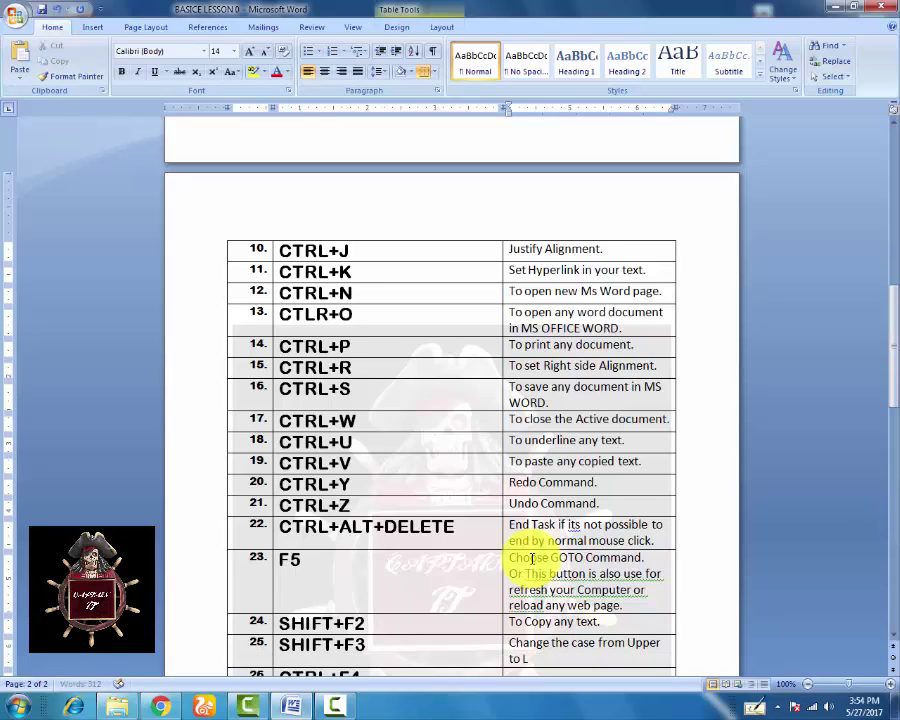
type("ower")
type(" and Lower")
type(" to Upper")
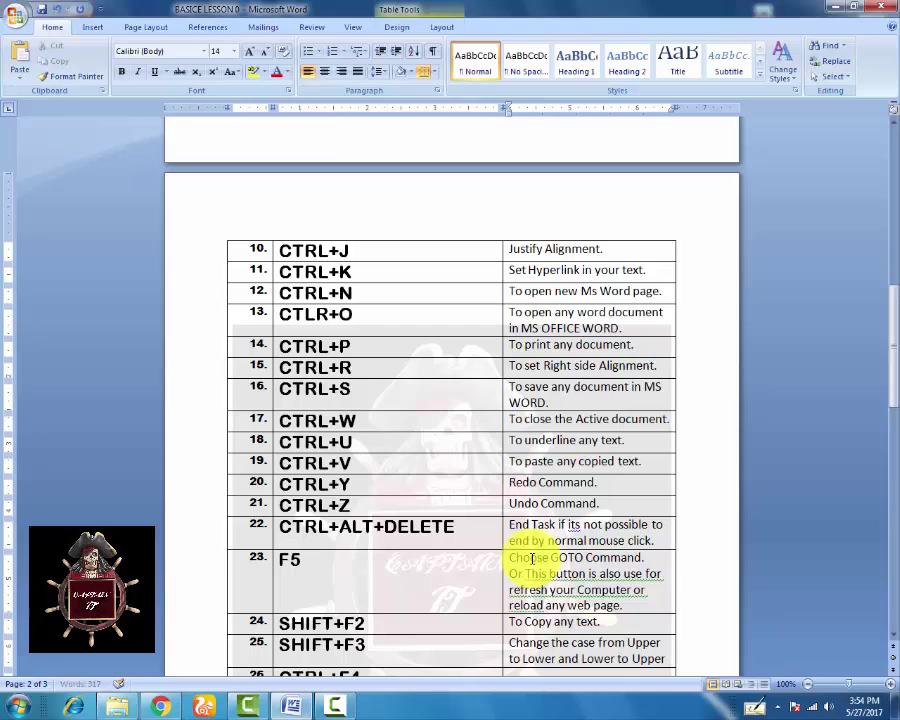
type(".")
key("Tab")
key("Tab")
key("Tab")
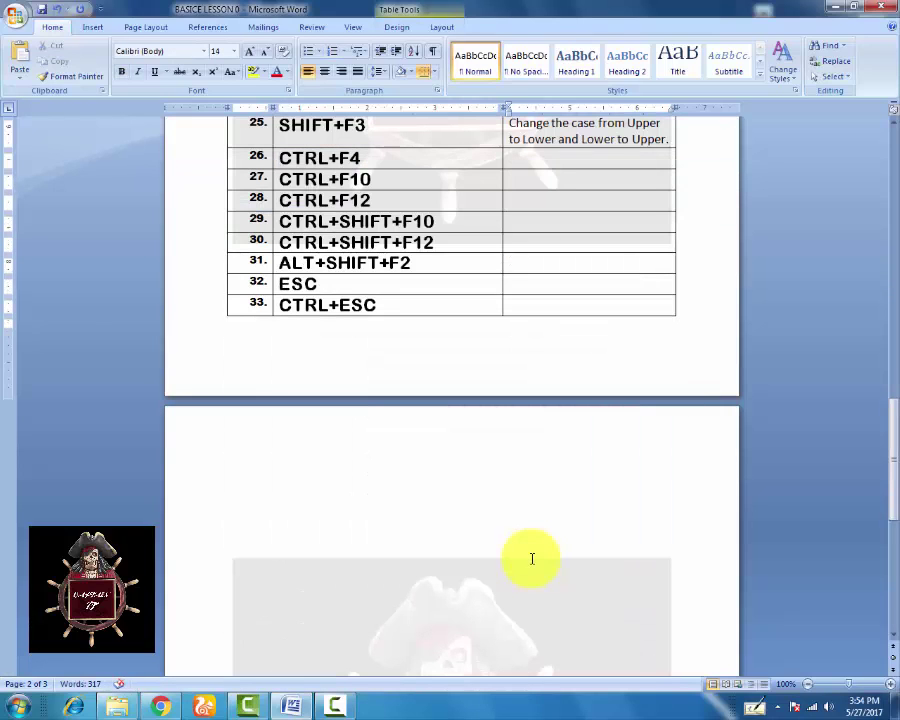
- Describe rows 26–29: close the window, maximize document window, open command, activate the Ruler
type("C")
type("lose the win")
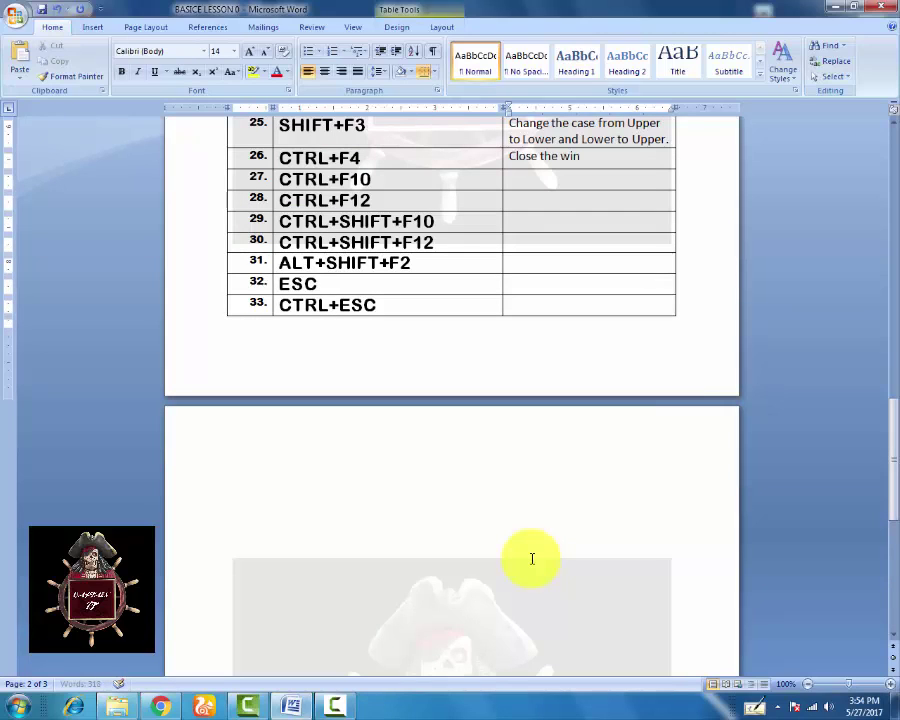
type("dow.")
key("Tab")
key("Tab")
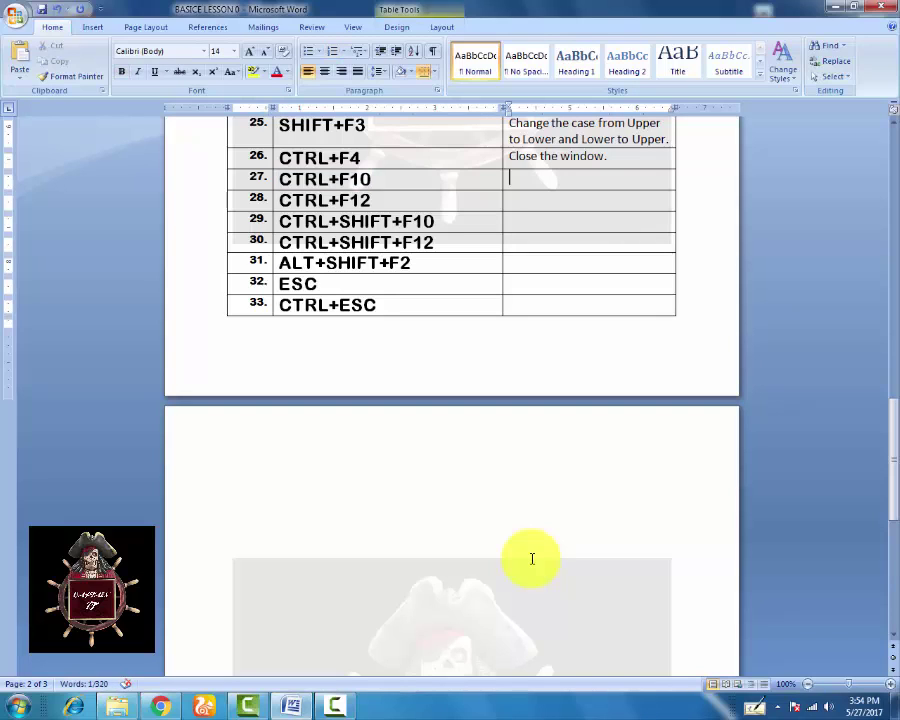
type("Maximi")
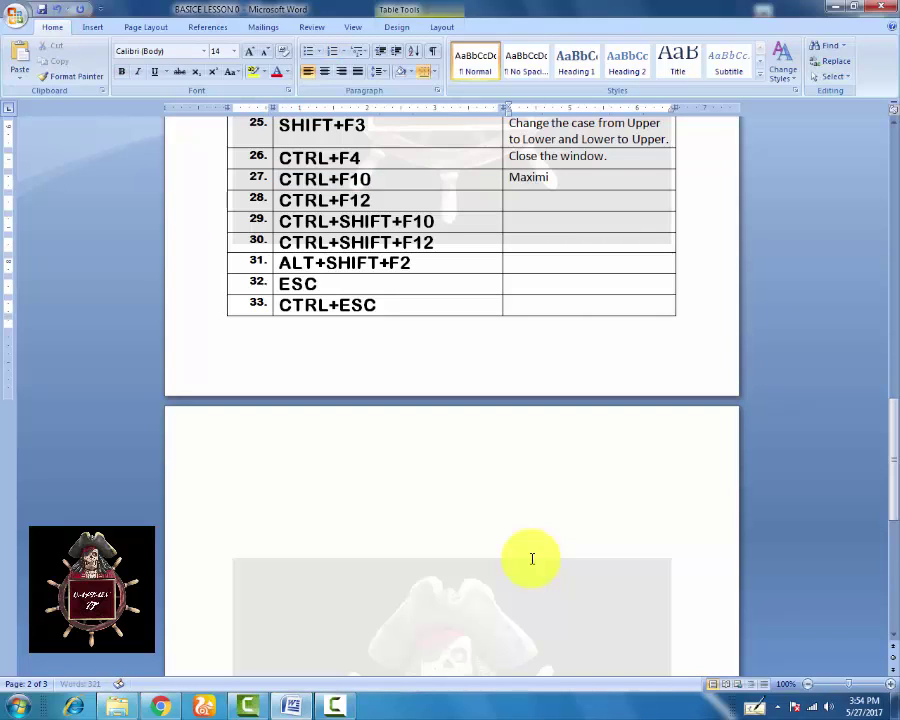
type("ze the docu")
type("ment window.")
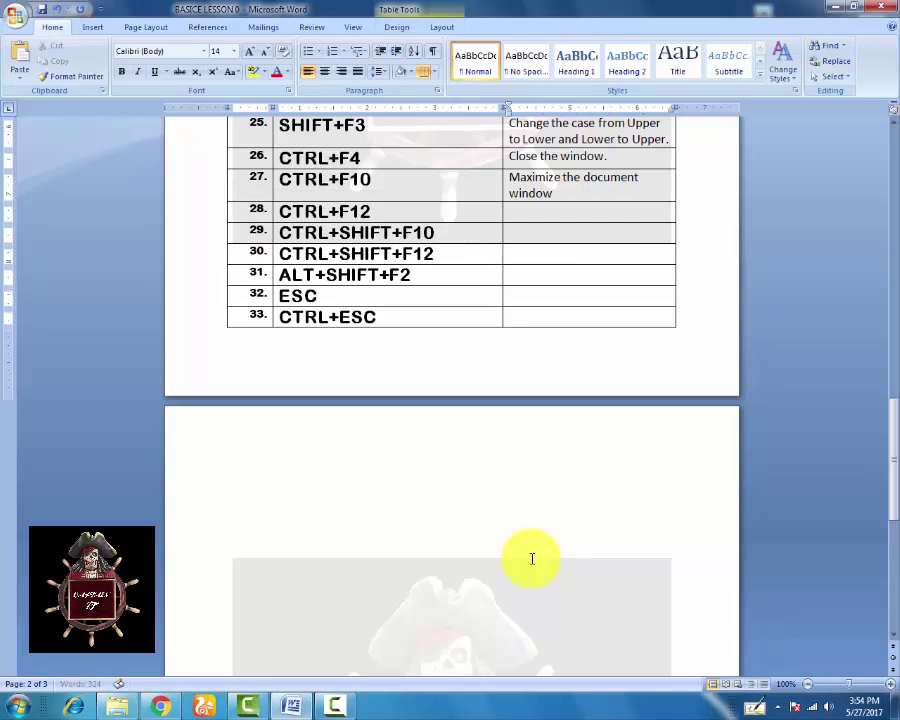
key("Tab")
key("Tab")
type("Choos")
type("e the open C")
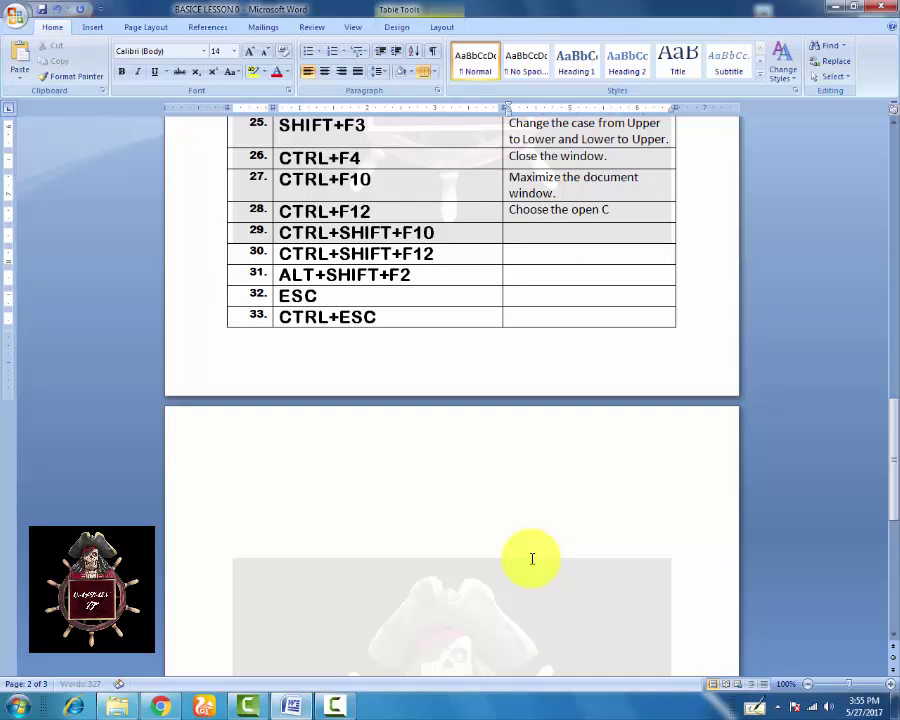
type("ommand.")
key("Tab")
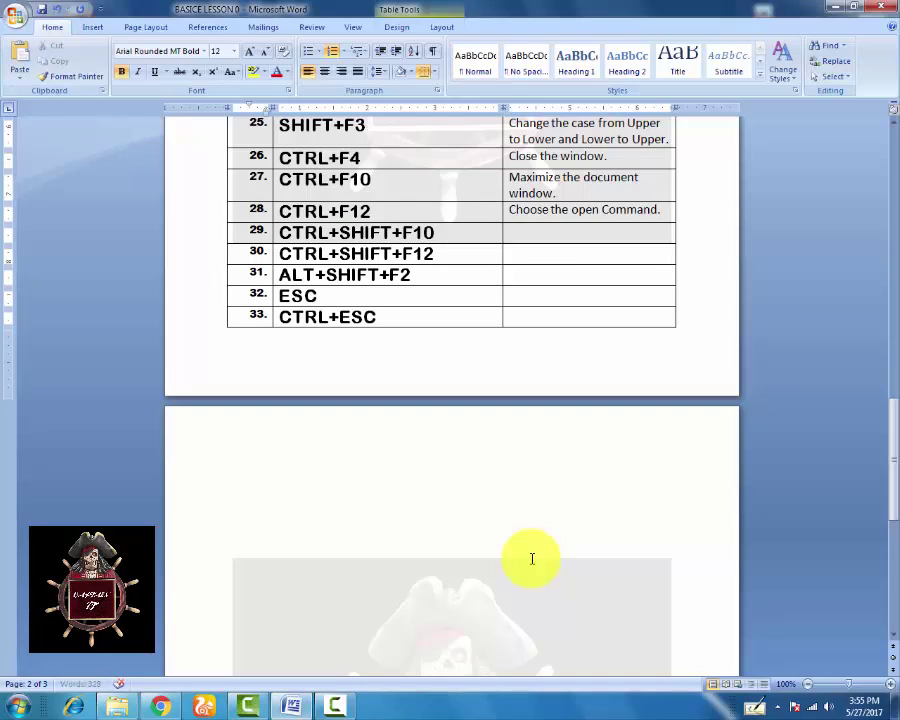
key("Tab")
type("Activ")
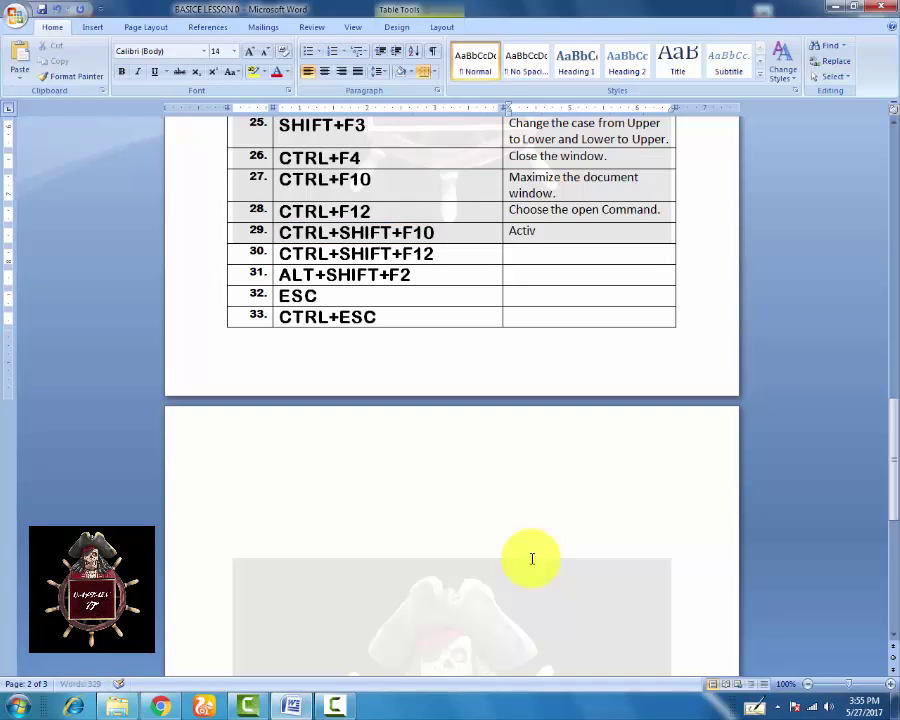
type("e the Ruler in")
type(" Mas")
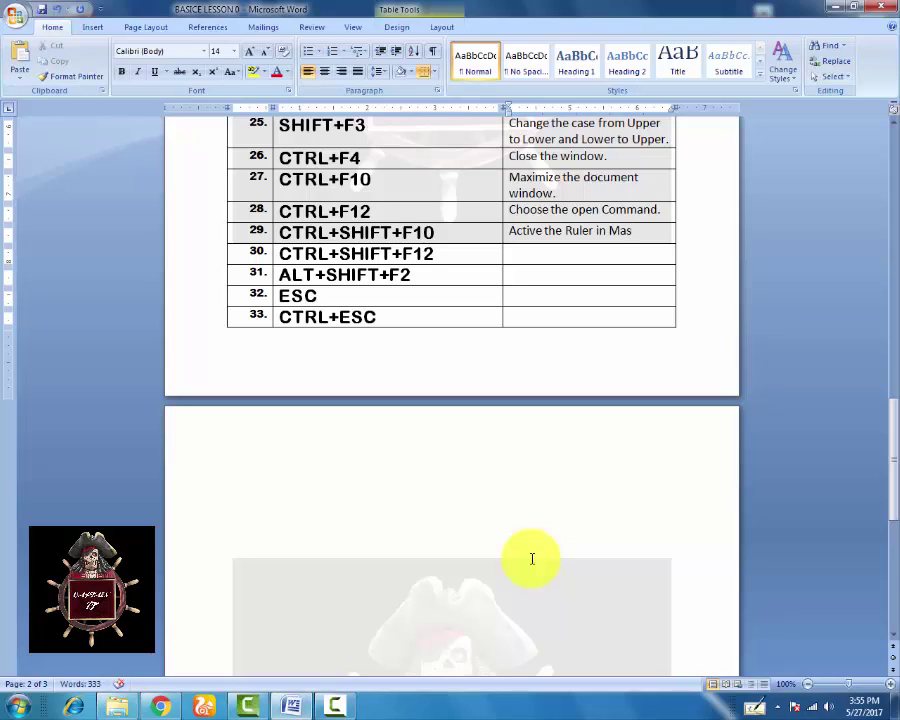
key("BackSpace")
key("BackSpace")
type("S OF")
type("FICE WORD.")
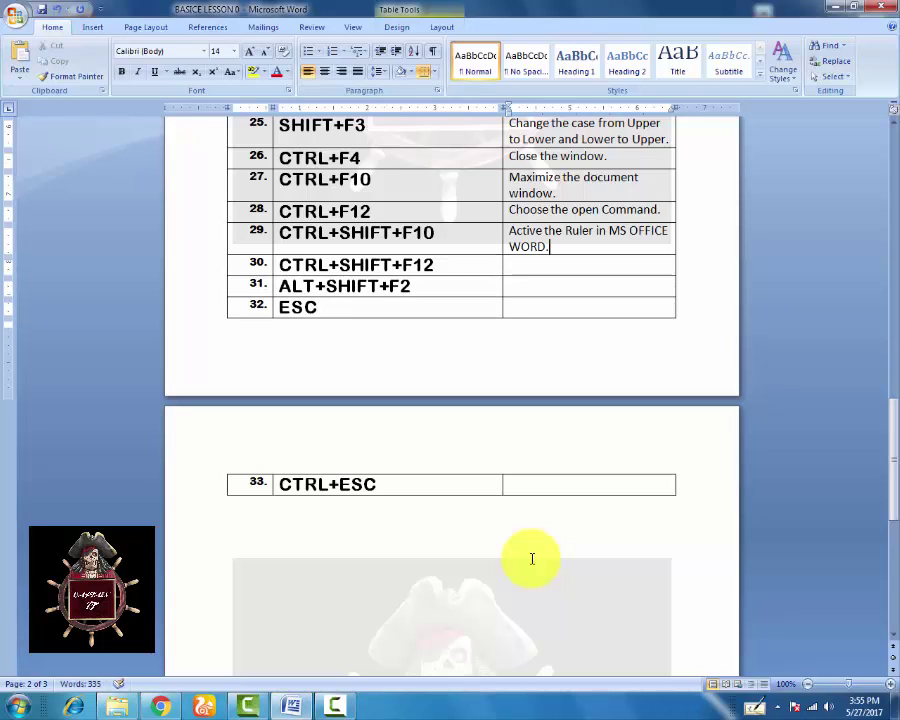
- Describe rows 30–33: Print Command, Save Command, ESC cancelling dialogs, CTRL+ESC showing the start menu
key("Tab")
key("Tab")
type("Cho")
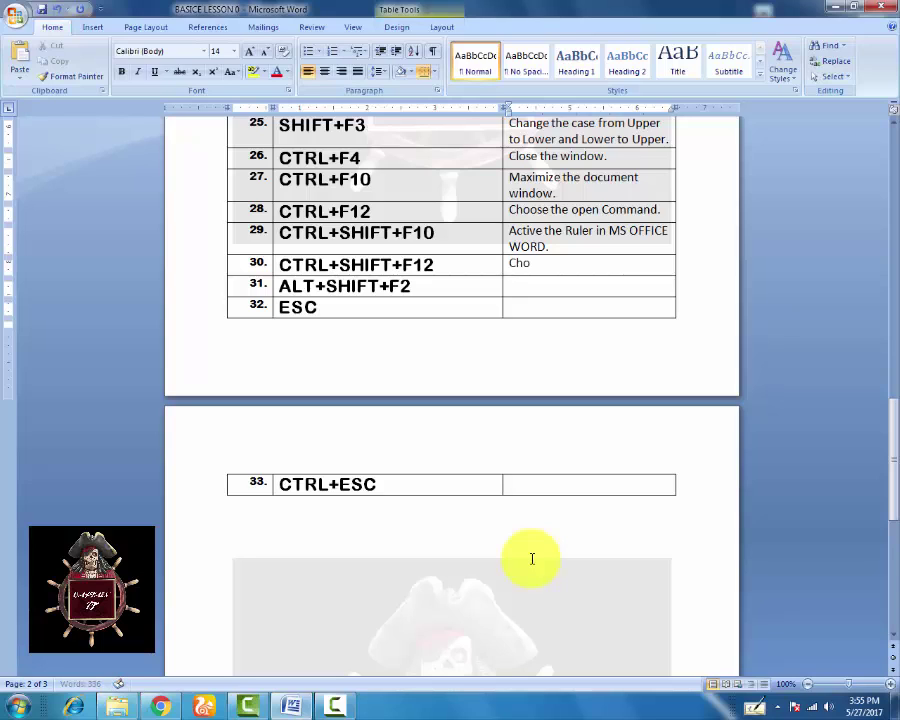
type("ose the")
type(" Print")
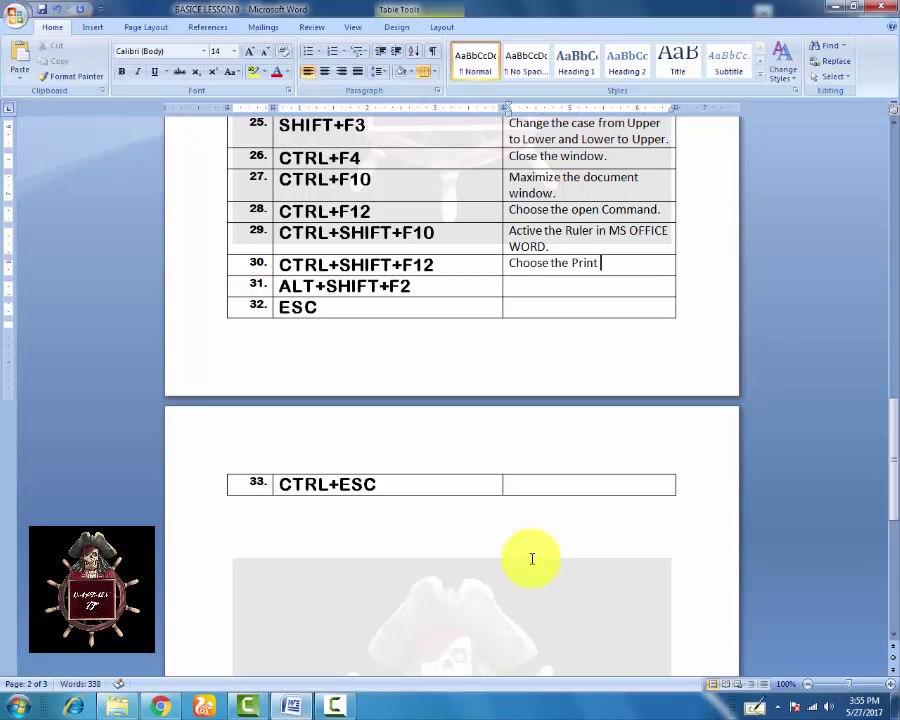
type(" Command.")
key("Tab")
key("Tab")
key("Tab")
type("Choose")
key("BackSpace")
key("BackSpace")
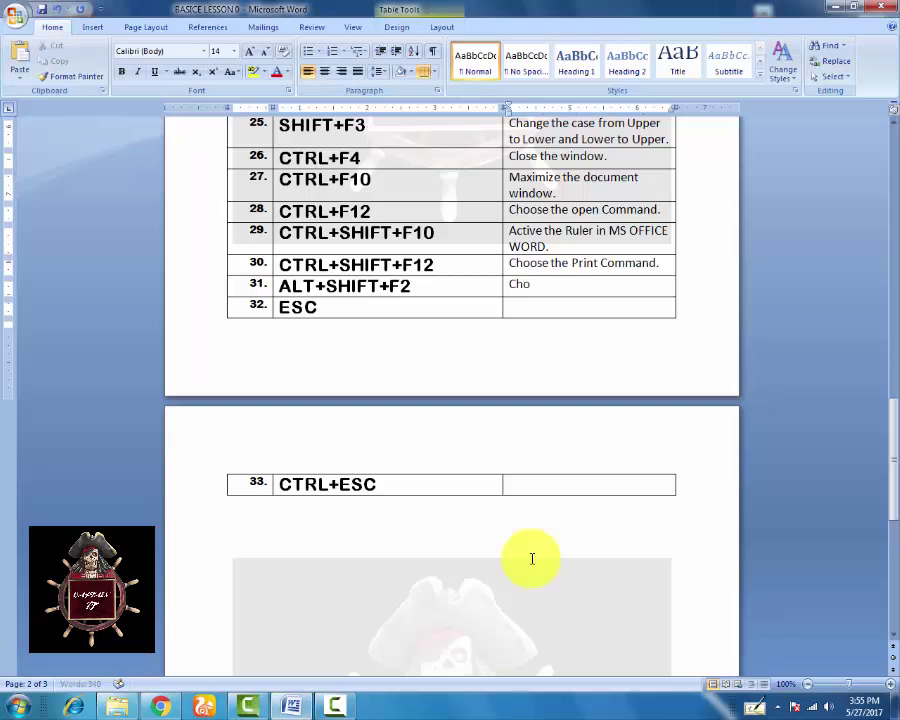
type("ose the Sa")
type("ve Command")
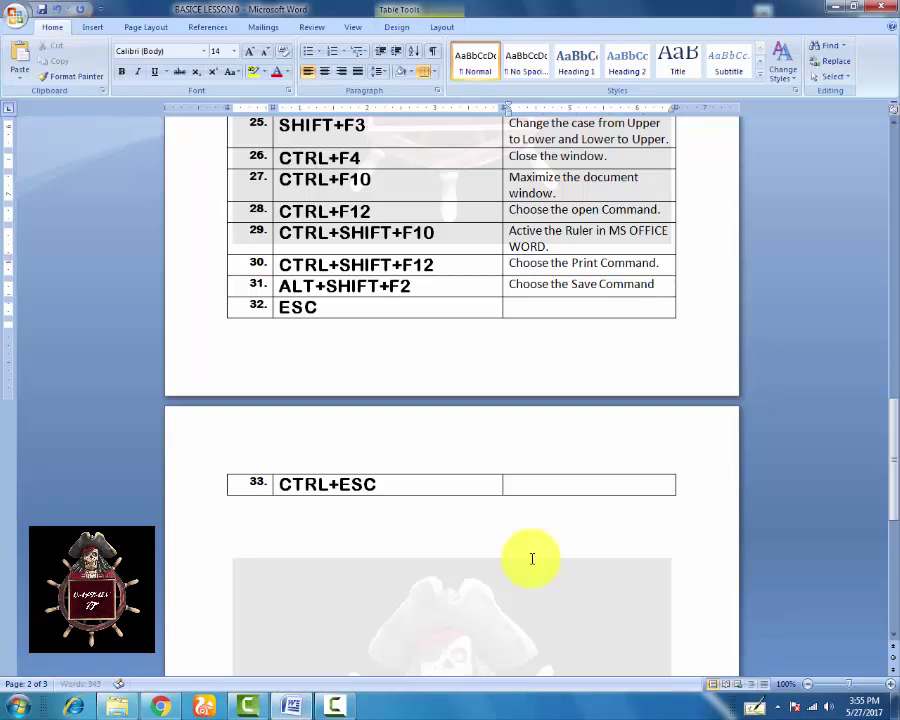
type(".")
key("Tab")
key("Tab")
key("Tab")
type("Cancel")
type(" any op")
type("en")
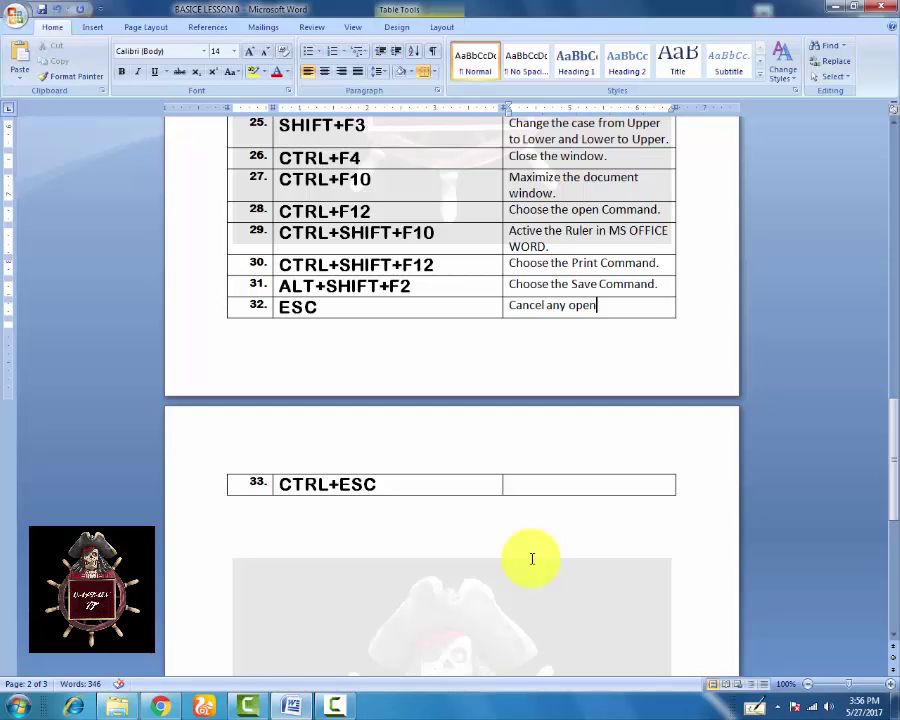
type("ed ")
type("window")
type(" or")
type(" Close ")
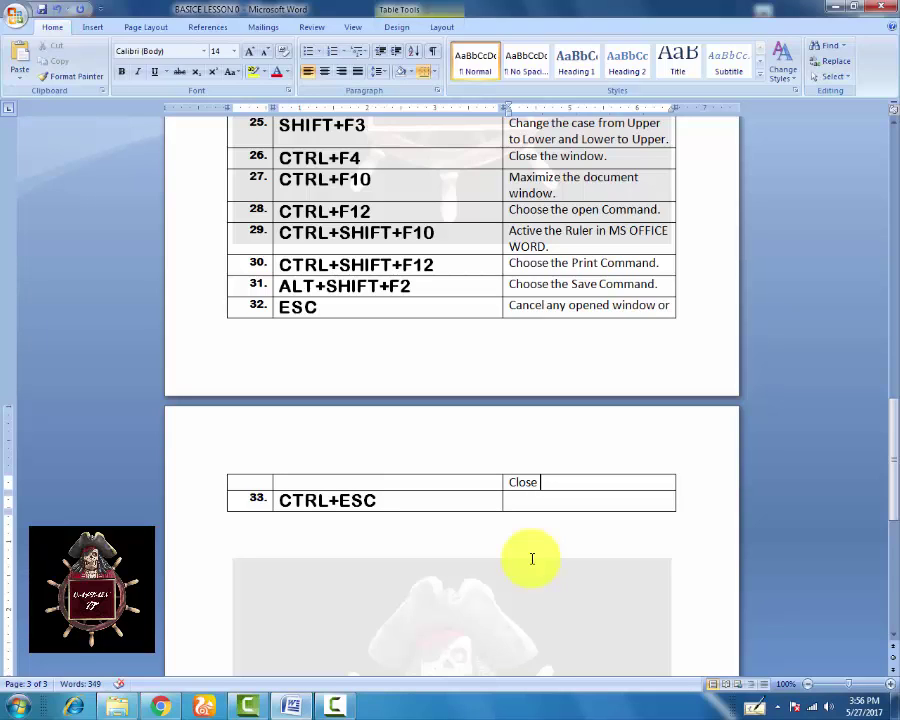
type("any di")
type("al")
type("og")
type(" box")
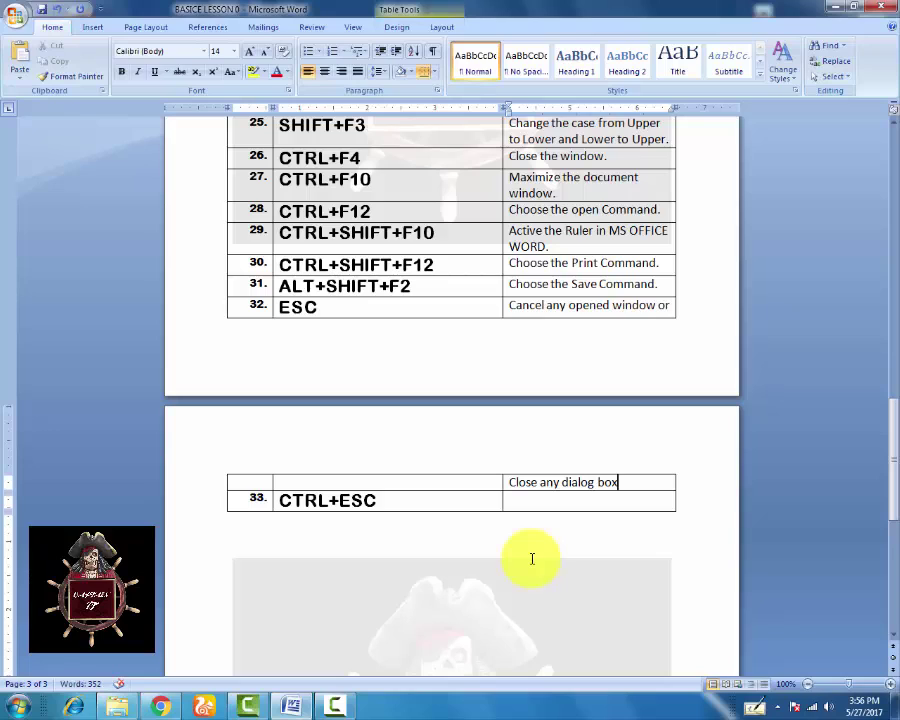
type(".")
left_click(613, 501)
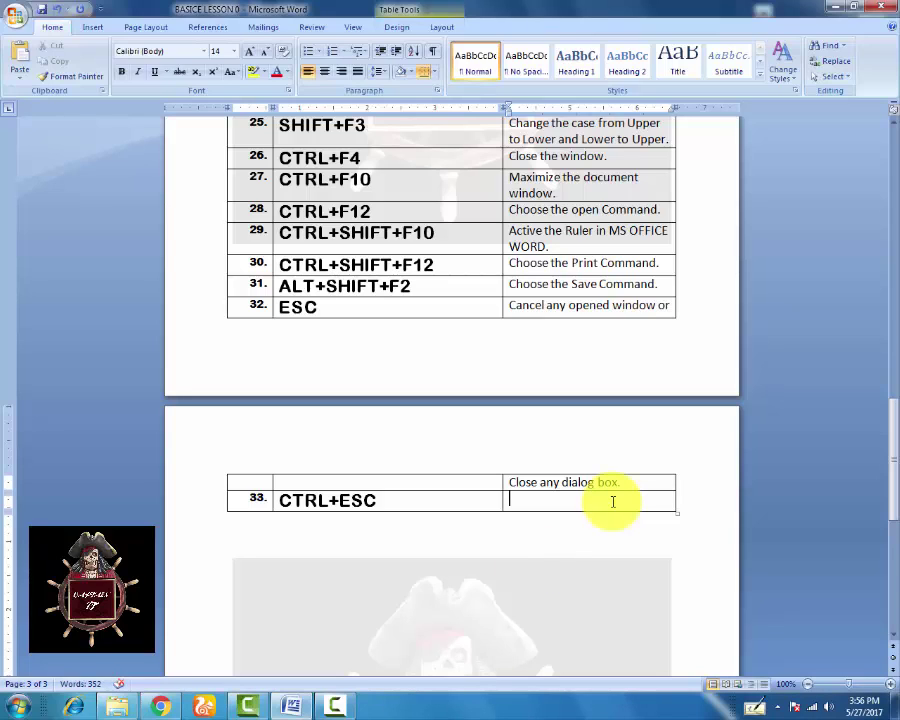
type("Show the W")
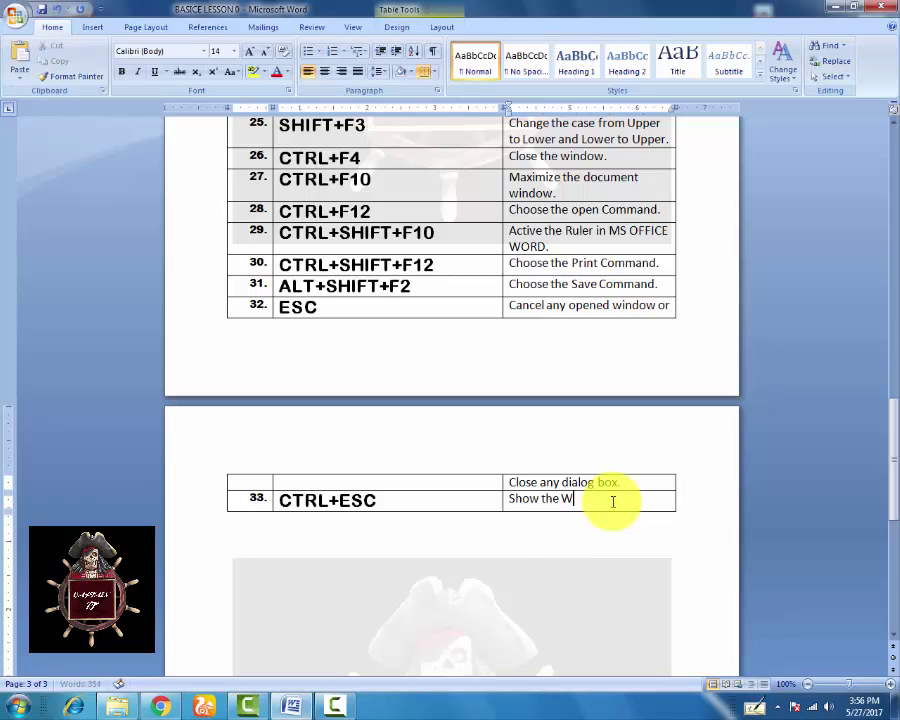
type("indow")
type(" start ")
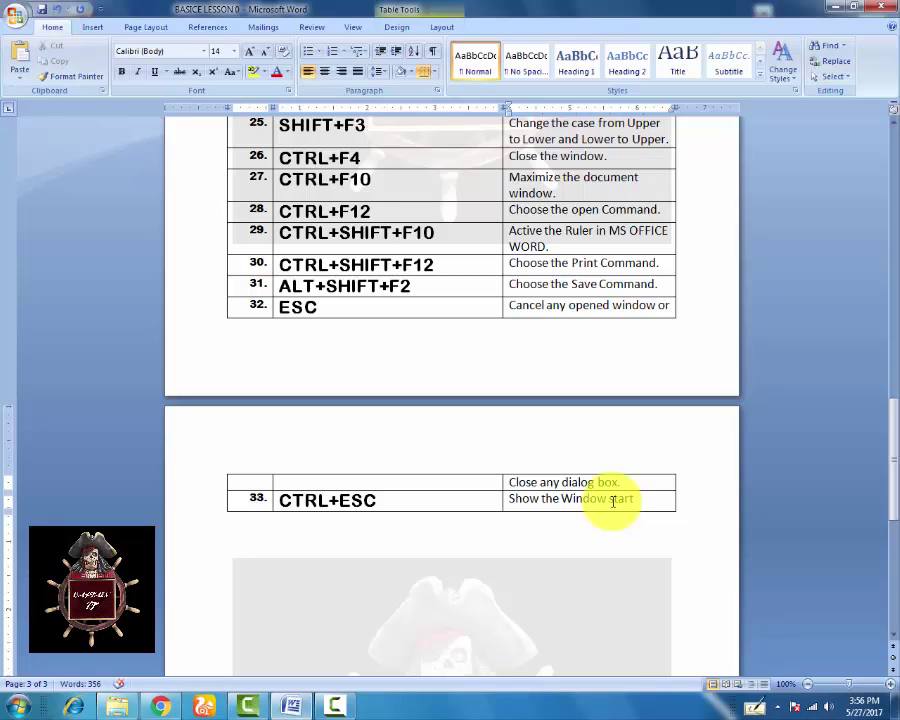
type("menu.")
- Below the table, type 'So here are total 33 Commands Basically Mostly use in MS OFFICE WORD.'
left_click(645, 520)
type("S")
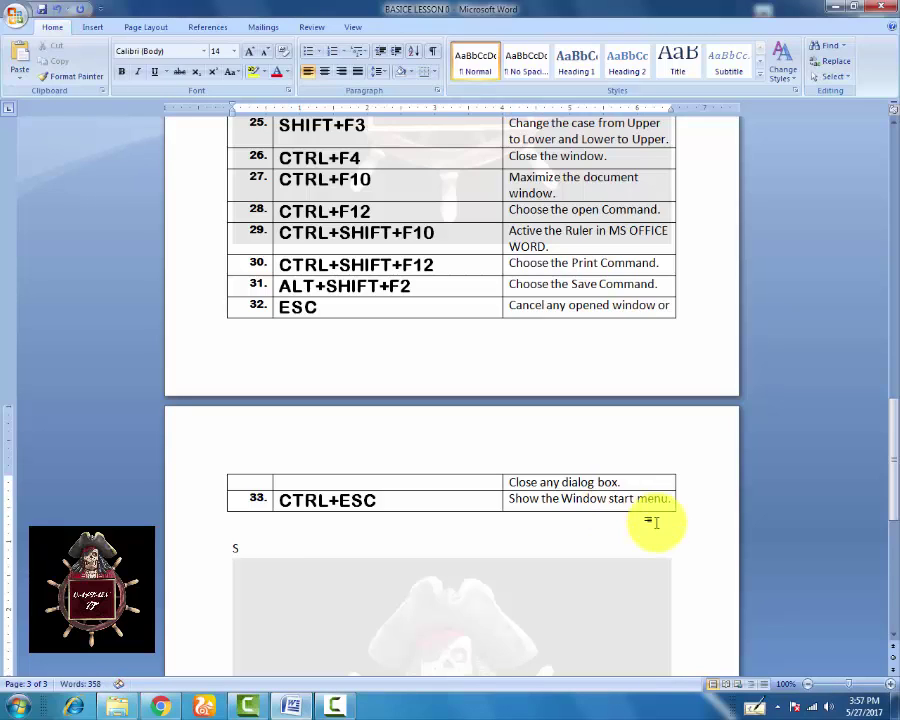
type("o here are")
type(" tota")
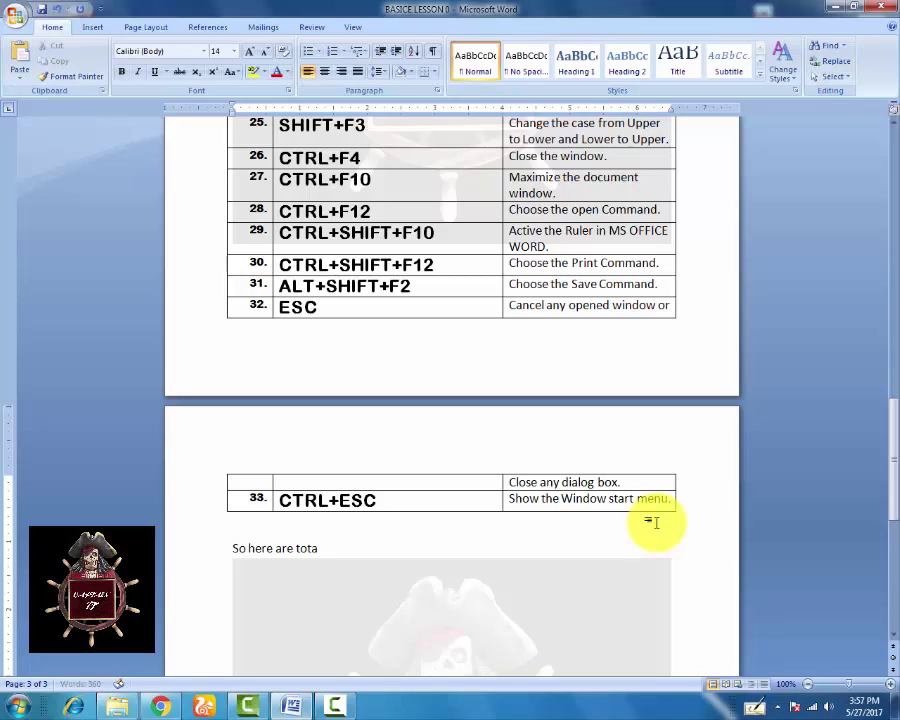
type("l 33")
type(" Command")
type("s Bas")
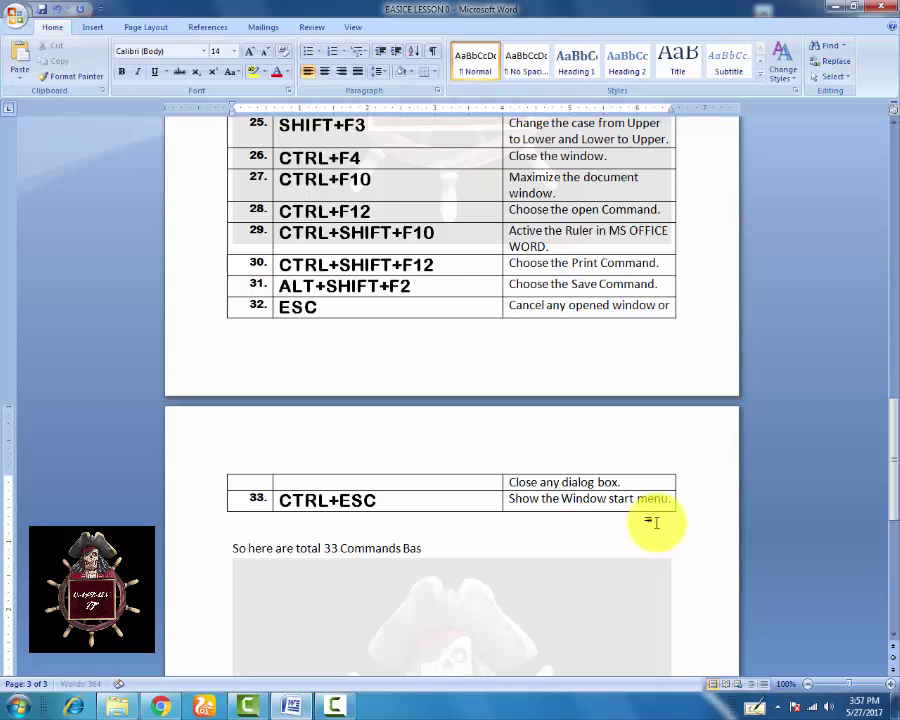
type("i")
type("cally")
type(" Mos")
type("tly us")
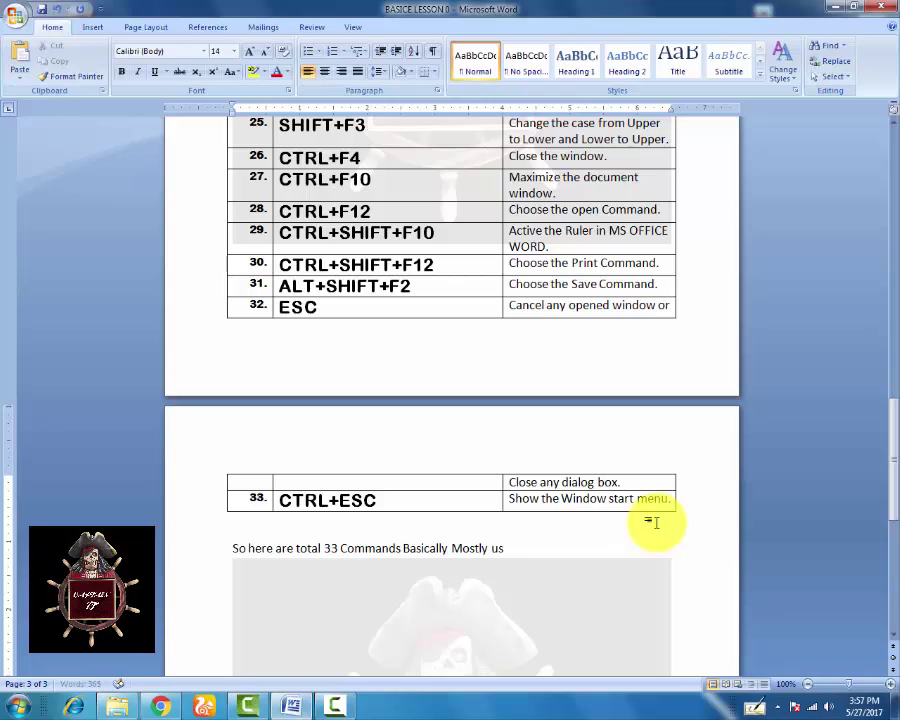
type("e in")
type(" MS")
type(" OFFICE WOR")
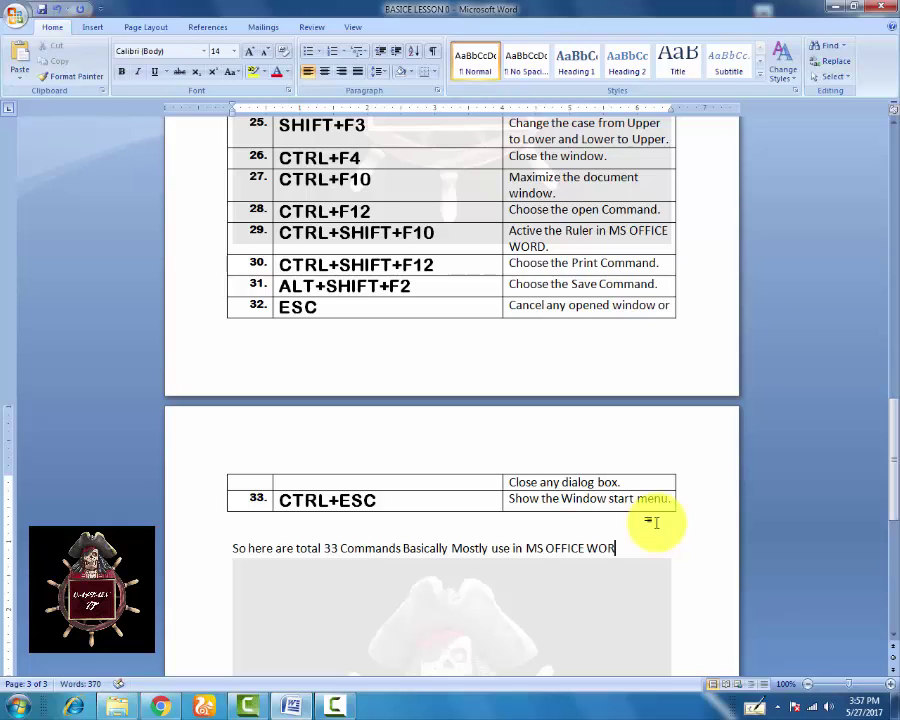
type("D.")
key("Return")
- Add the paragraph about the practical command tutorials and sign off with 'Thanks ALLAH HAFIZ.'
type("I up")
type("load these ")
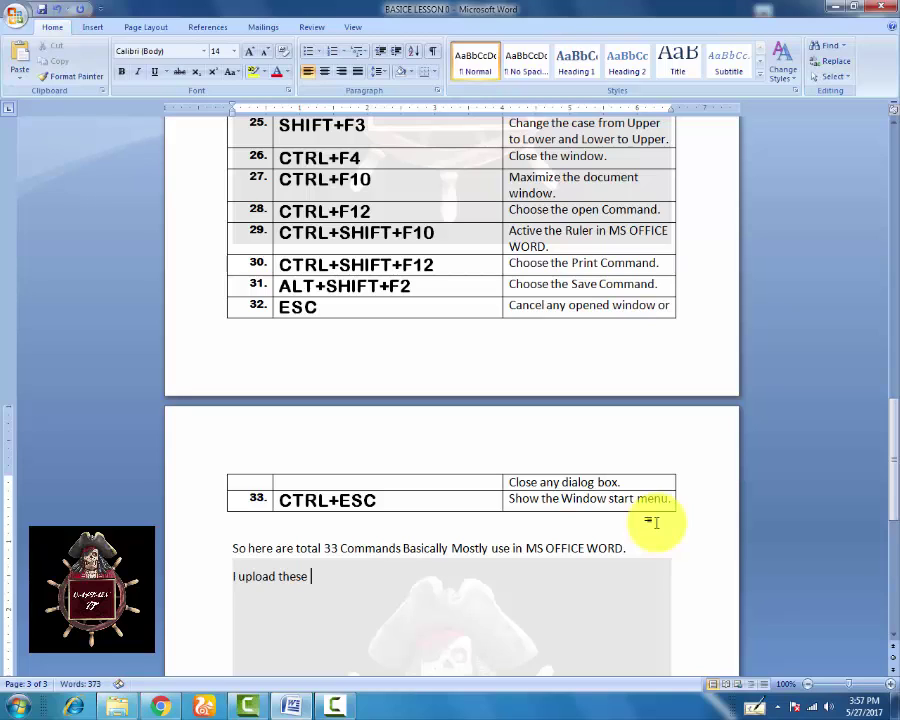
type("Command tutori")
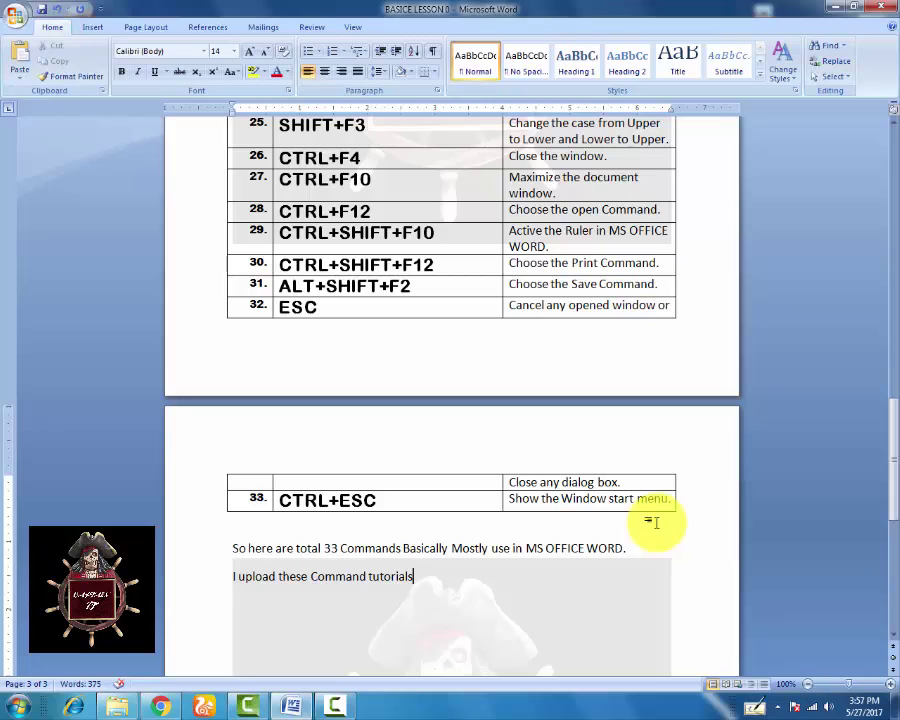
type("al")
type("so")
type(" so I")
type(" can teach you pr")
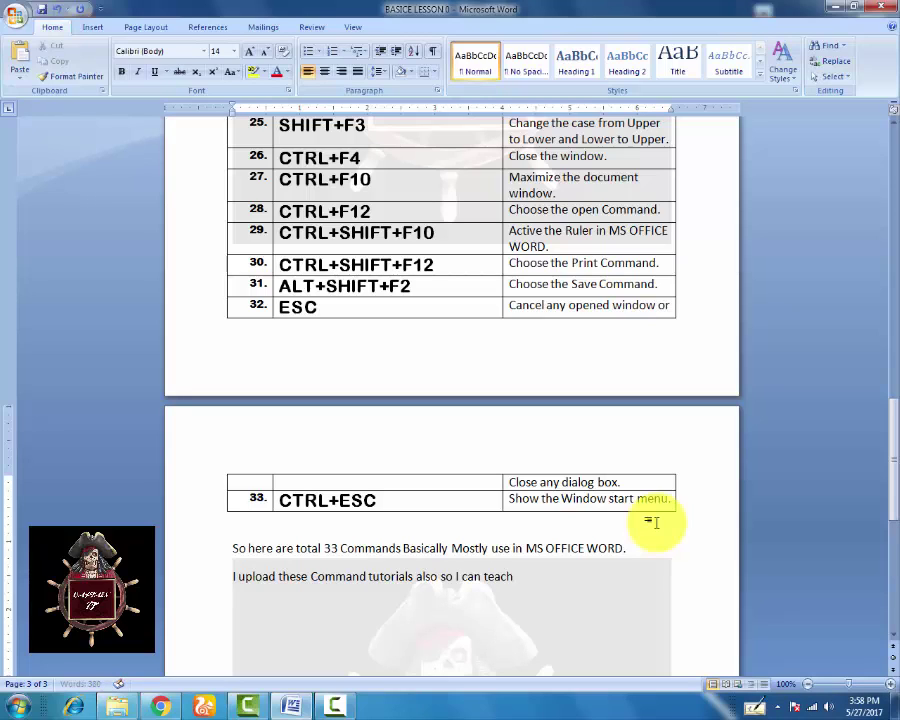
type("actically")
type(" how to us")
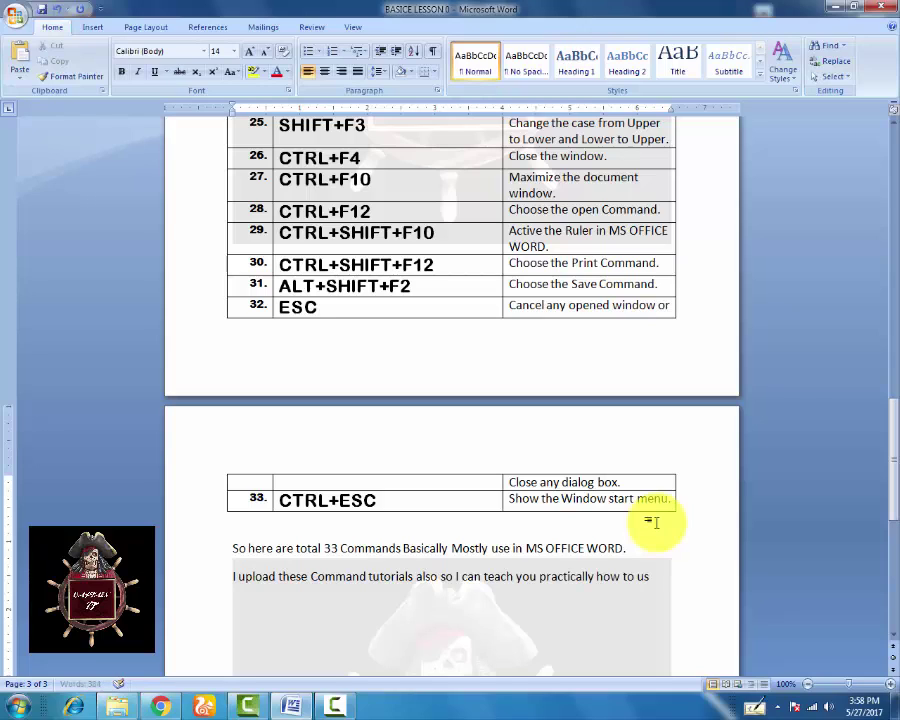
type("e these")
type(" com")
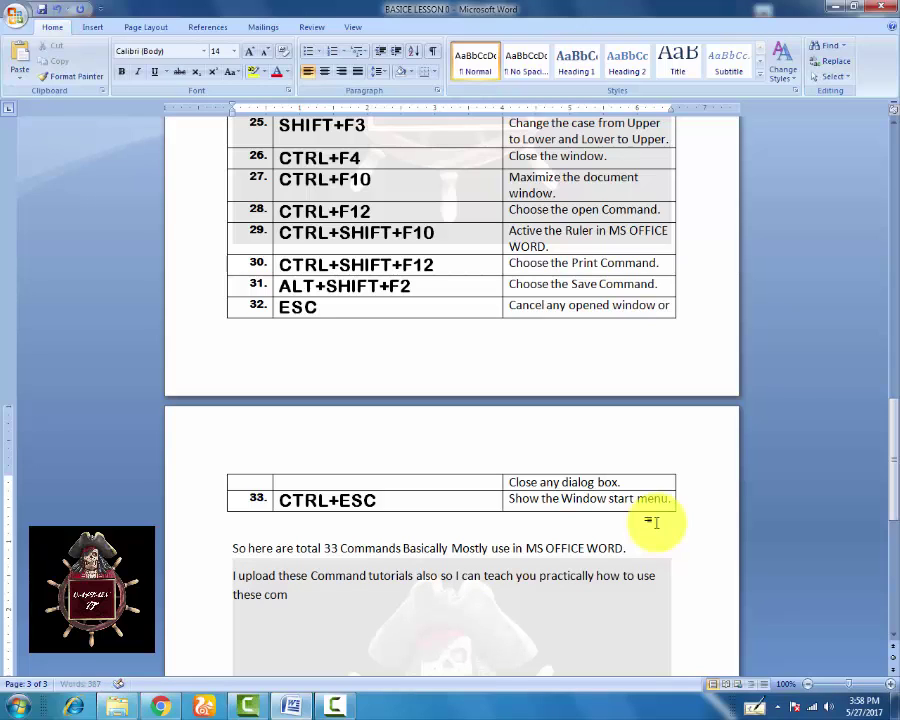
type("mands you s")
type("ee me doing")
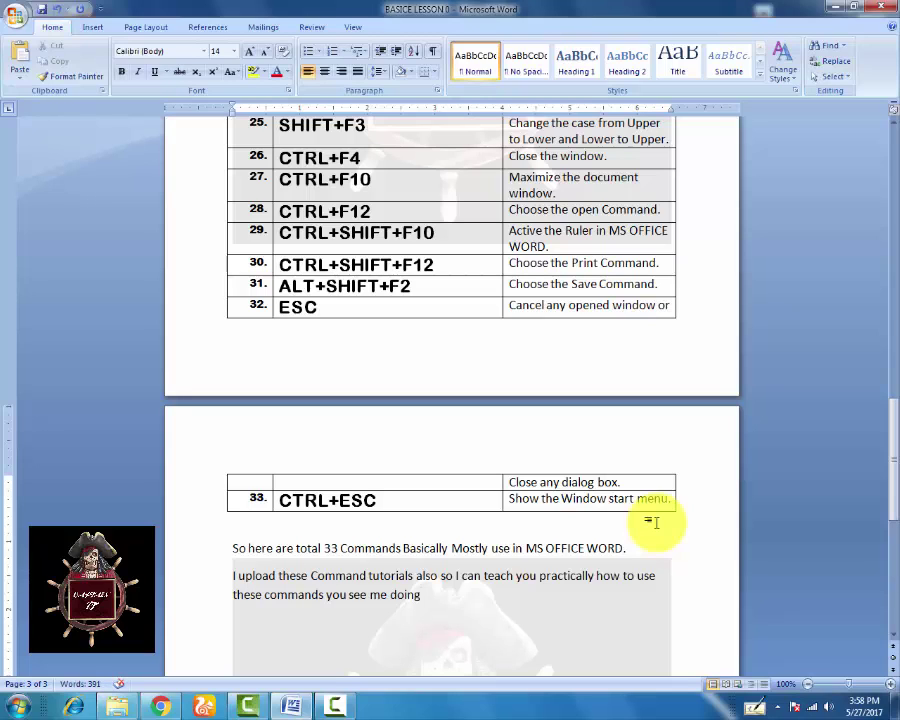
type(" all these")
type(" works in")
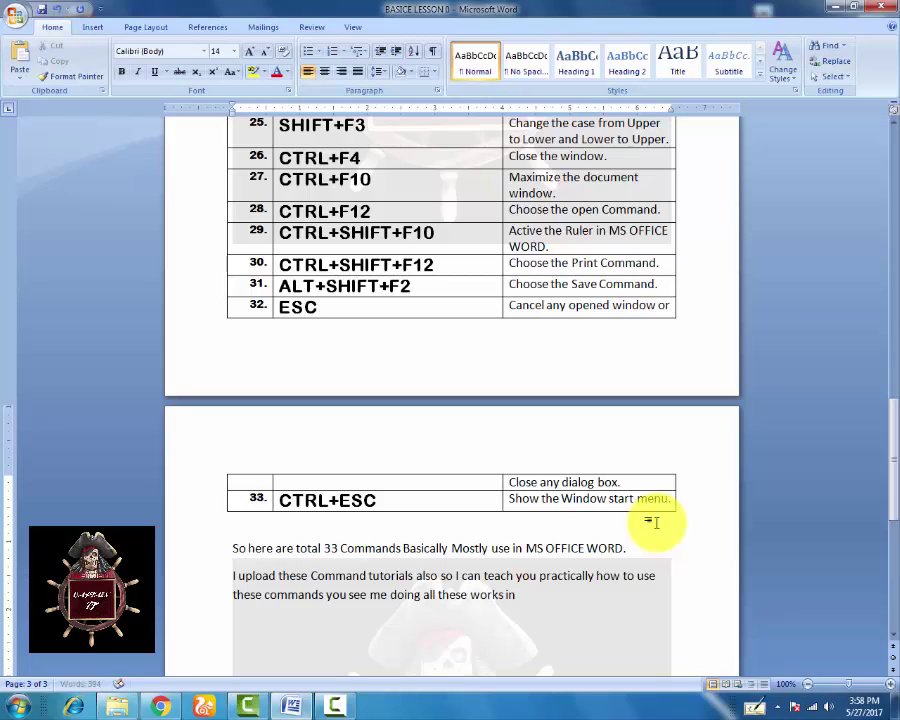
type(" My")
type(" L")
type("ESSONS.")
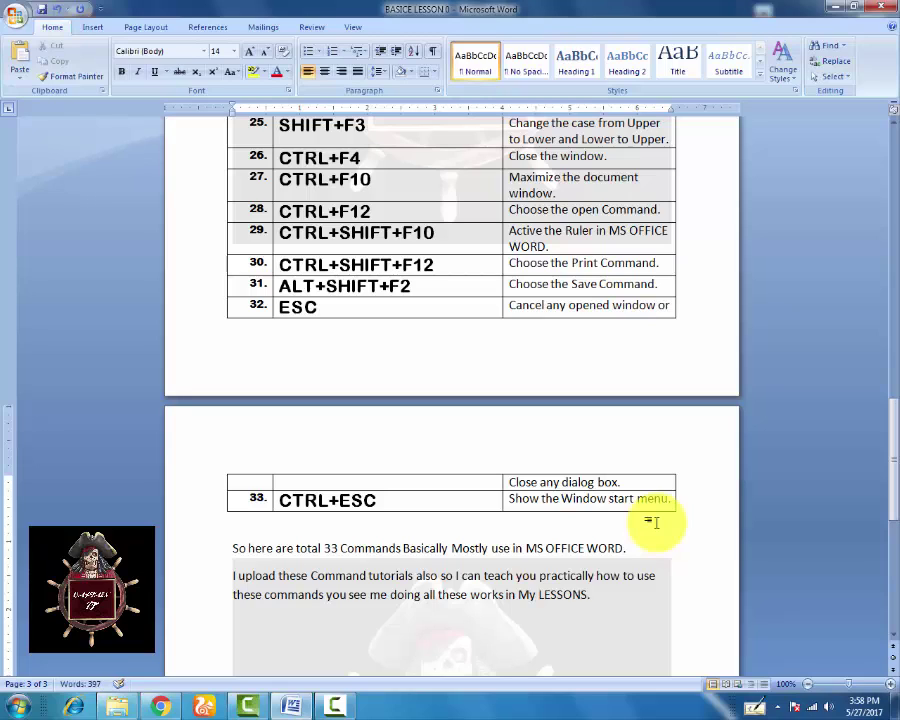
type(" I uploa")
type("d daily")
type(" or week")
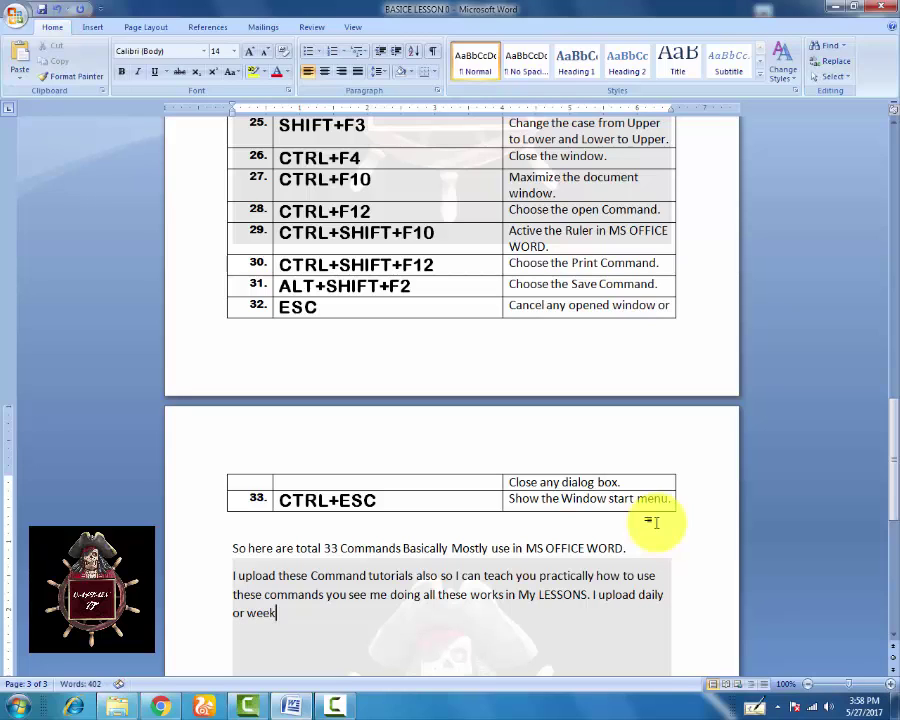
type("ly.")
type(" So must wat")
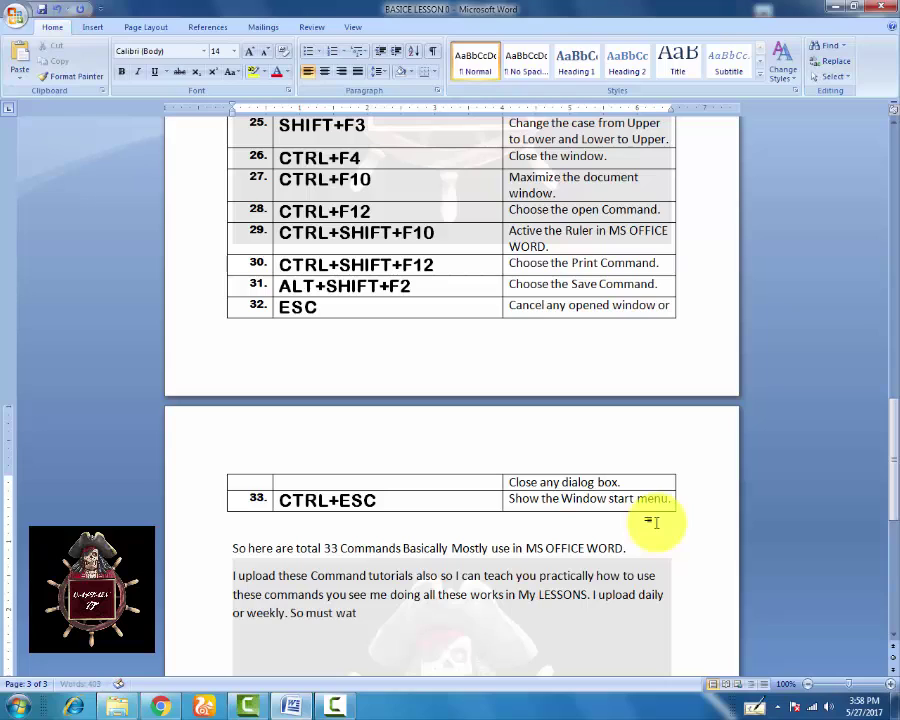
type("ch")
type(" and tell me")
type(" how you find my")
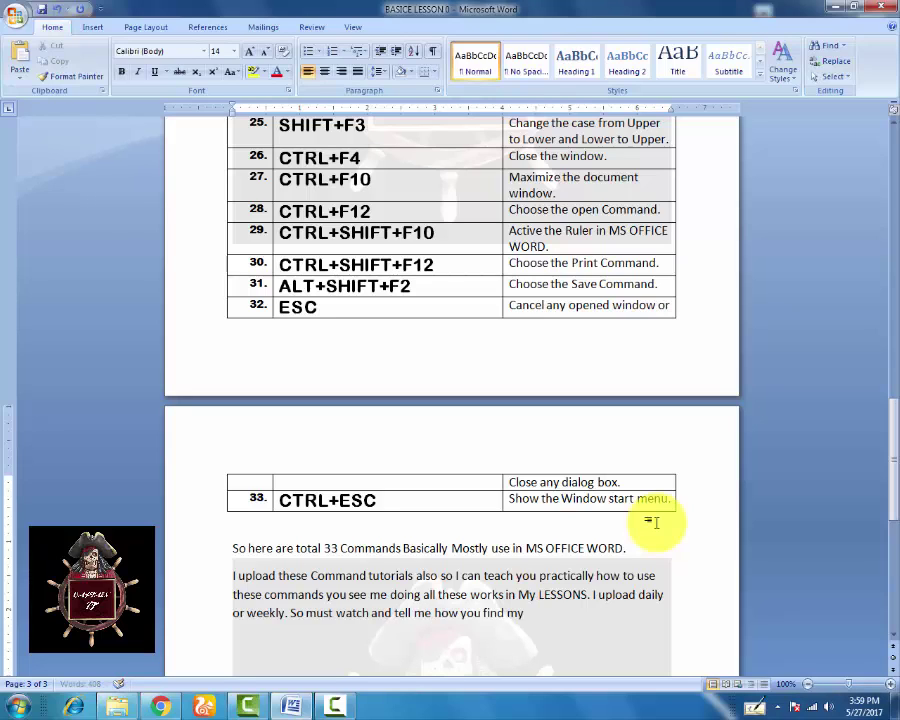
type(" Little")
type(" bit S")
type("trugg")
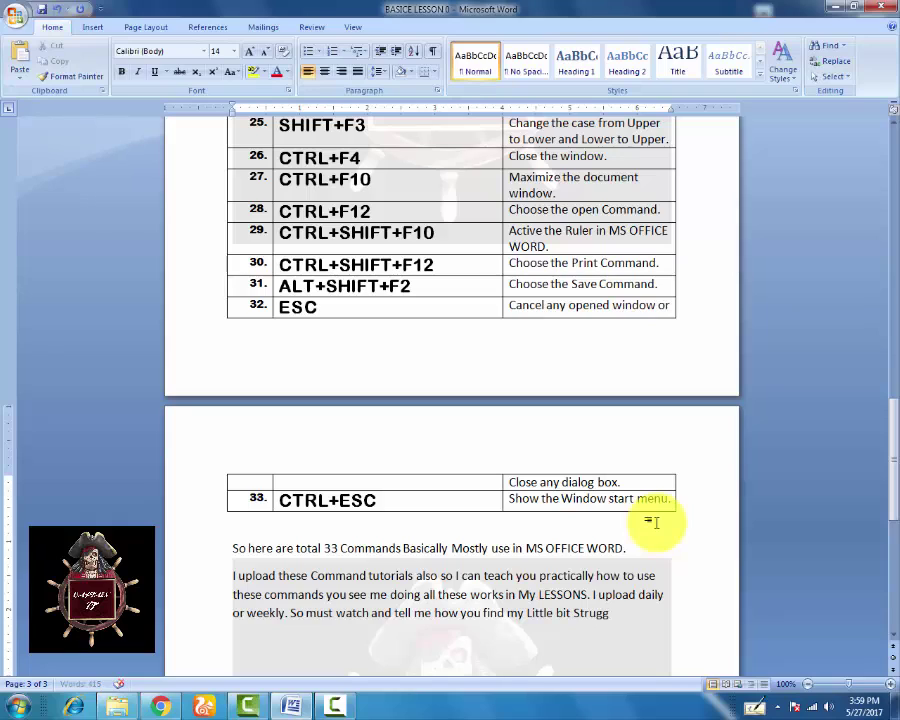
type("le to teach")
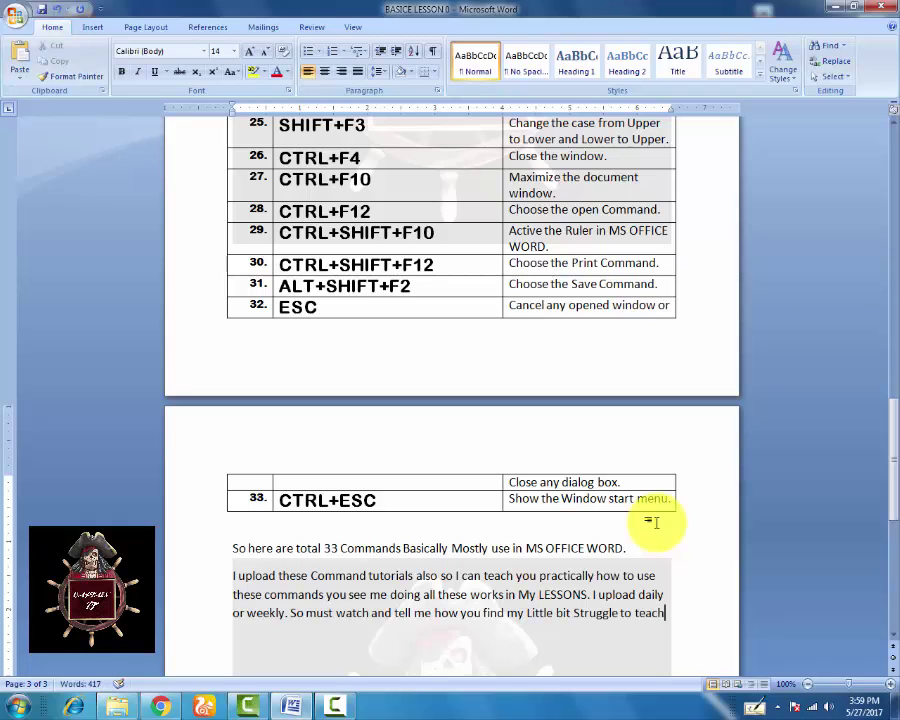
type(" and styl")
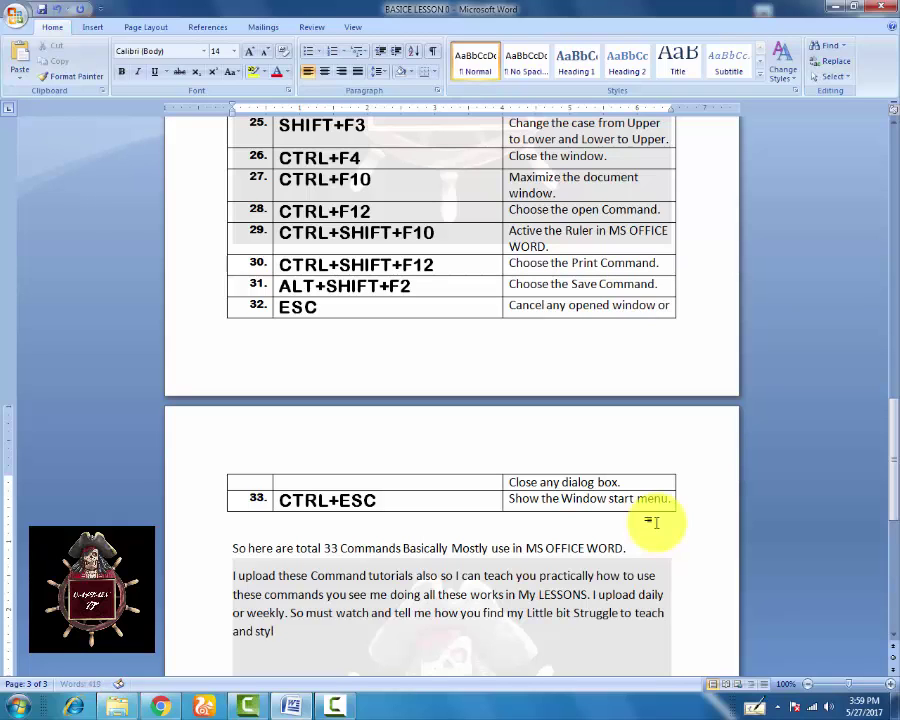
type("e of teac")
type("hing")
type(" so")
type(" I ac")
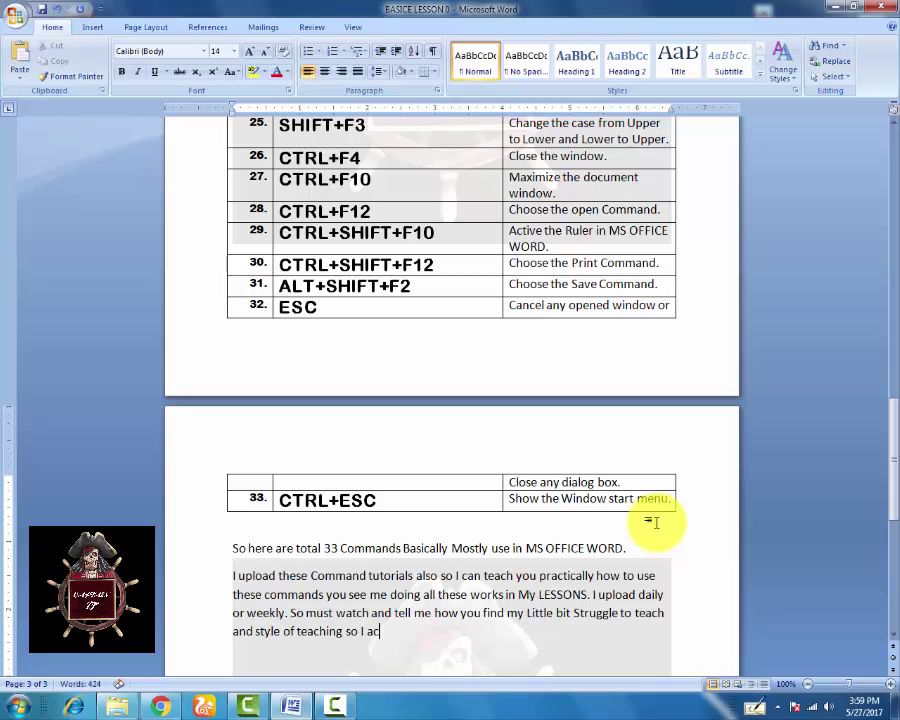
key("BackSpace")
key("BackSpace")
type("can improv")
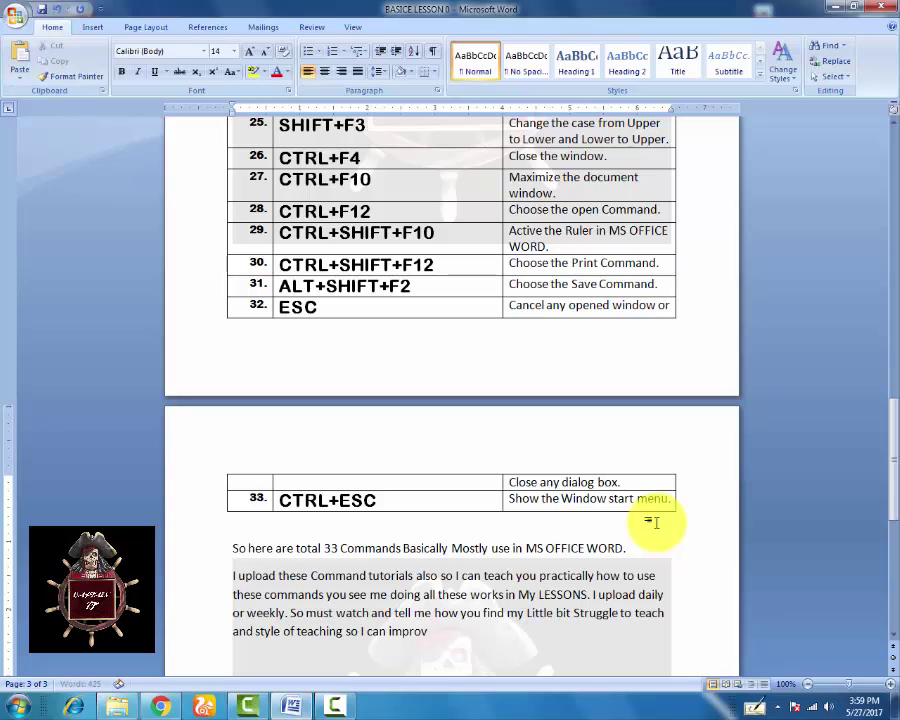
type("e my self")
type(".")
key("Return")
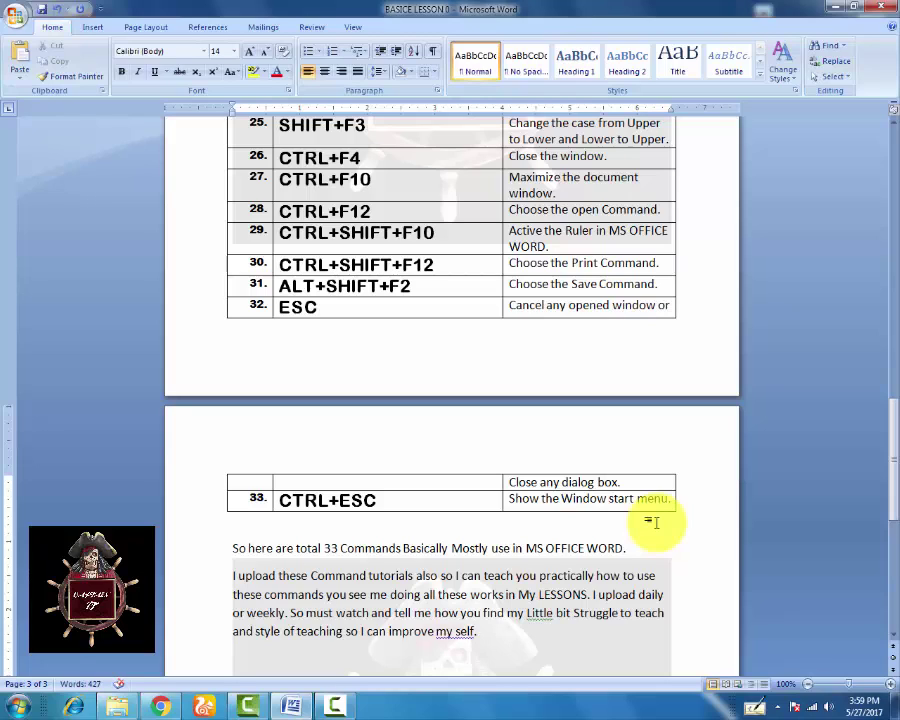
type("Thanks ")
type("ALLAH HA")
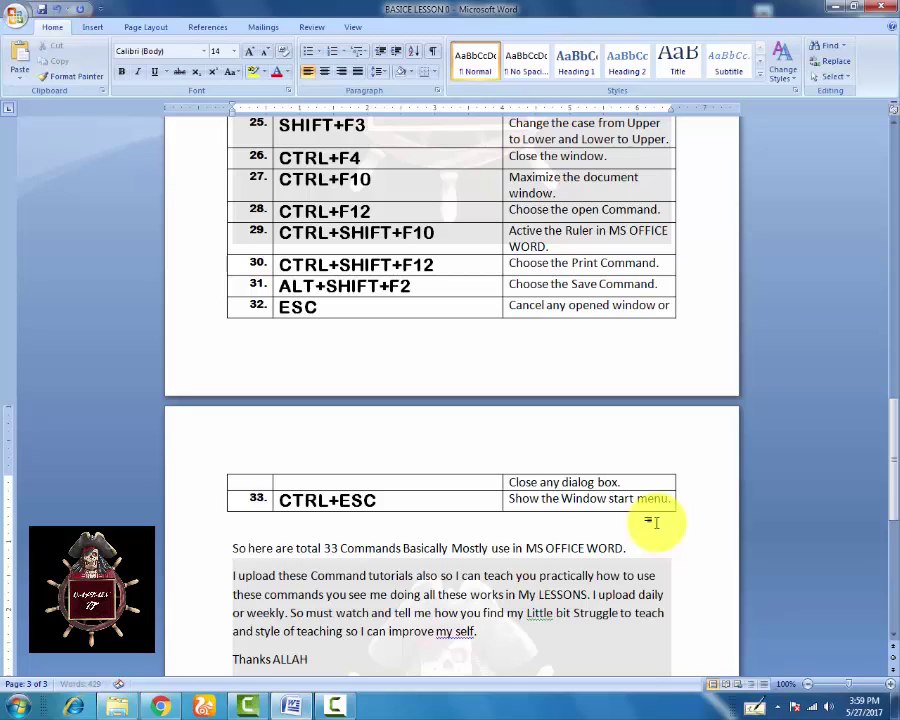
type("FIZ.")
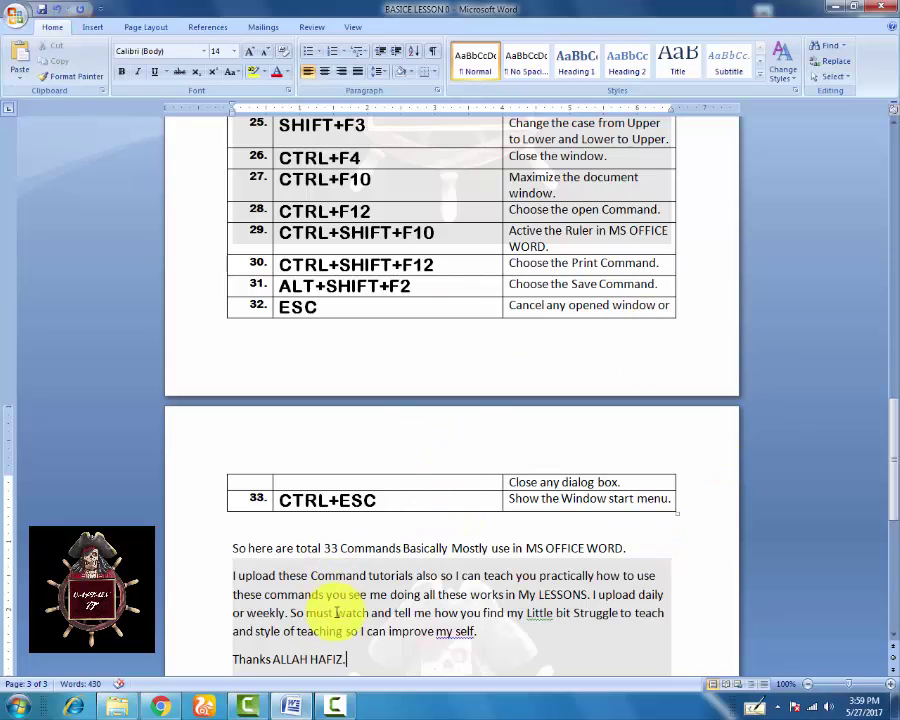
scroll(337, 612, "up", 3)
scroll(337, 612, "up", 1)
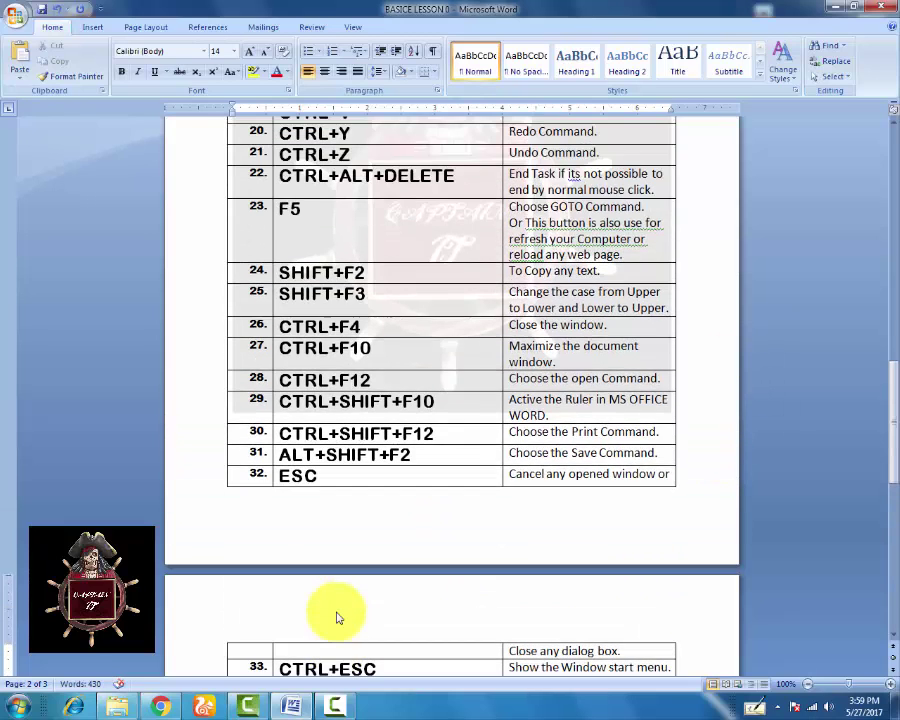
scroll(337, 612, "up", 1)
scroll(337, 612, "up", 1)
scroll(337, 612, "up", 1)
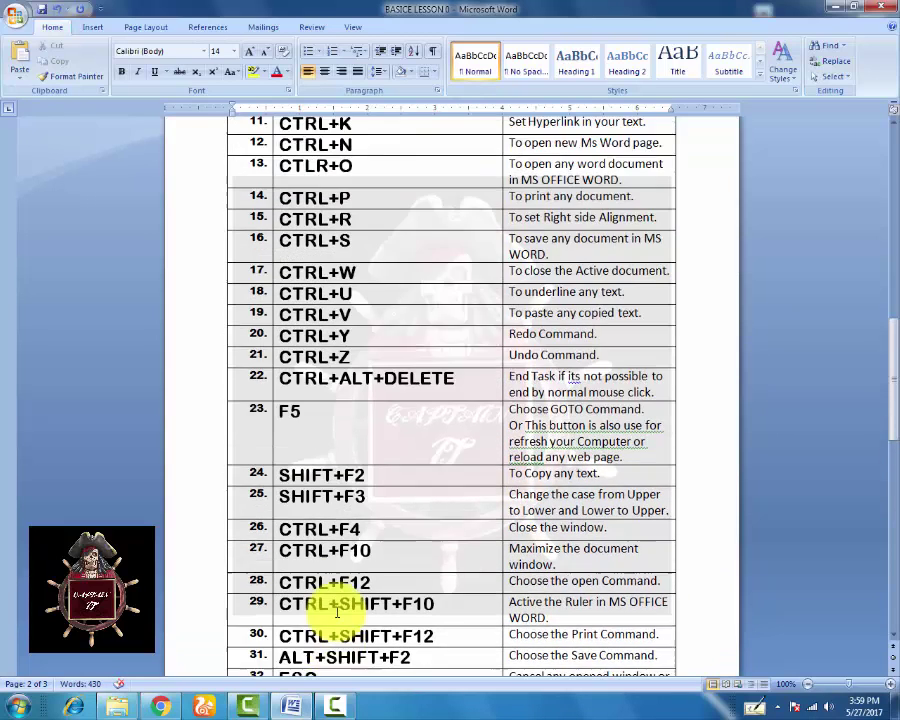
scroll(337, 612, "up", 1)
scroll(337, 612, "up", 1)
scroll(337, 612, "up", 2)
scroll(337, 612, "up", 2)
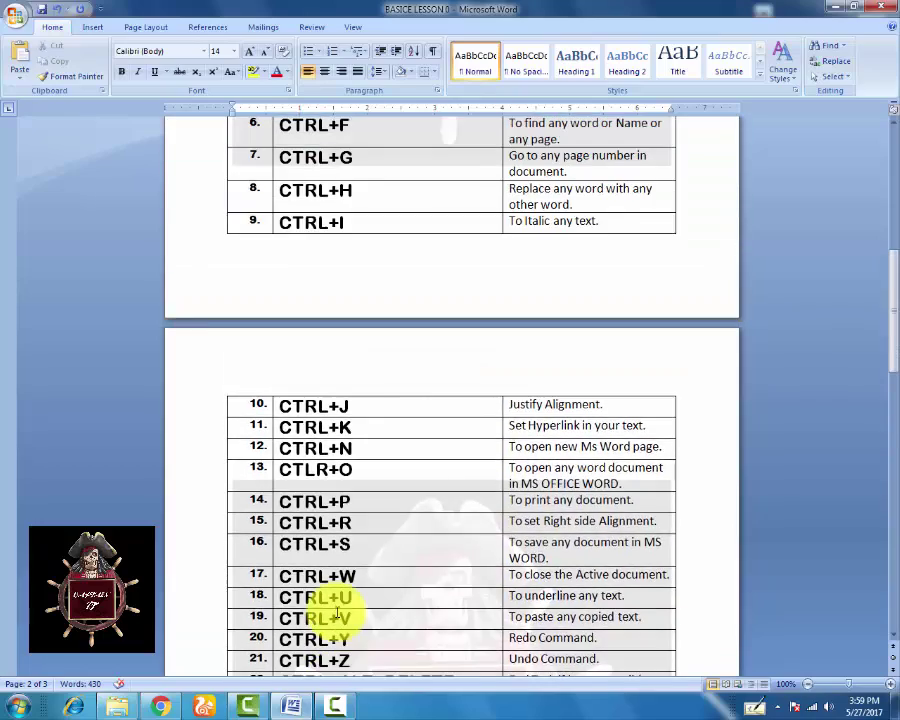
scroll(337, 612, "up", 2)
scroll(337, 612, "up", 1)
scroll(337, 615, "up", 2)
scroll(337, 617, "up", 2)
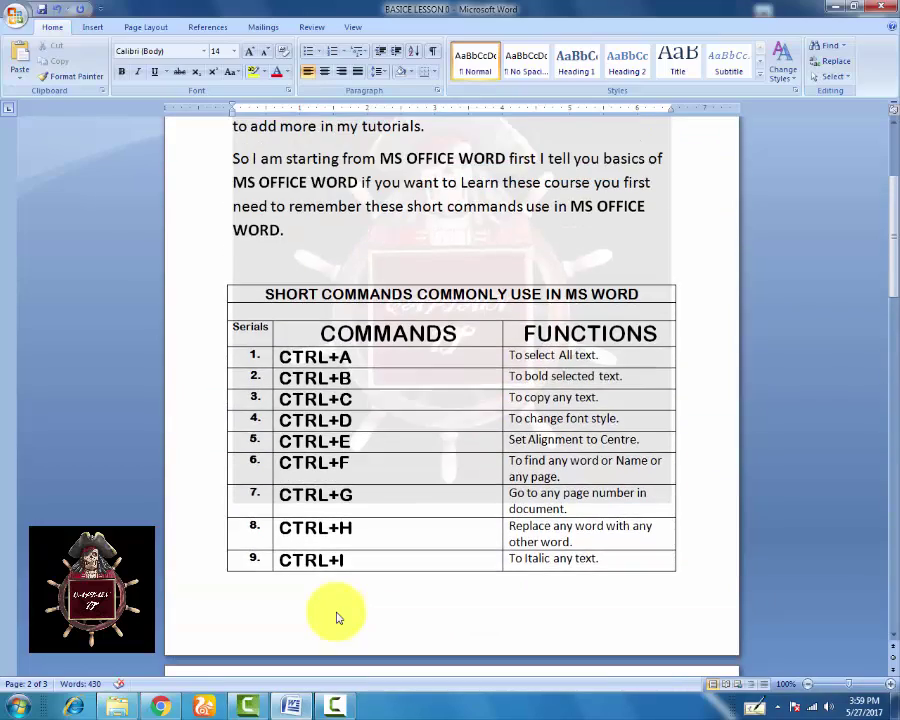
scroll(337, 615, "up", 2)
scroll(337, 614, "up", 1)
scroll(337, 614, "up", 1)
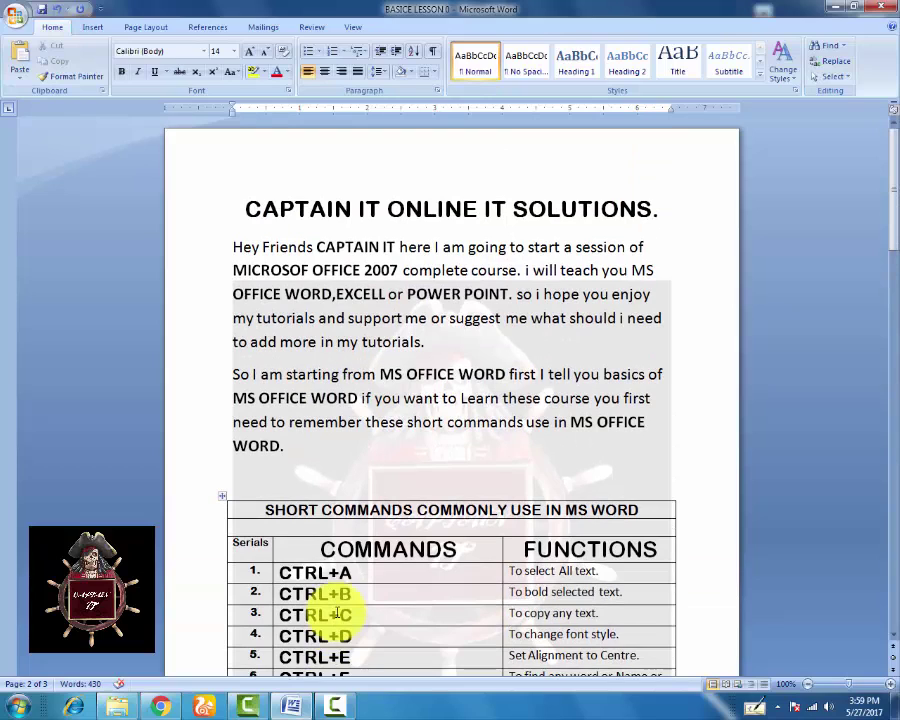